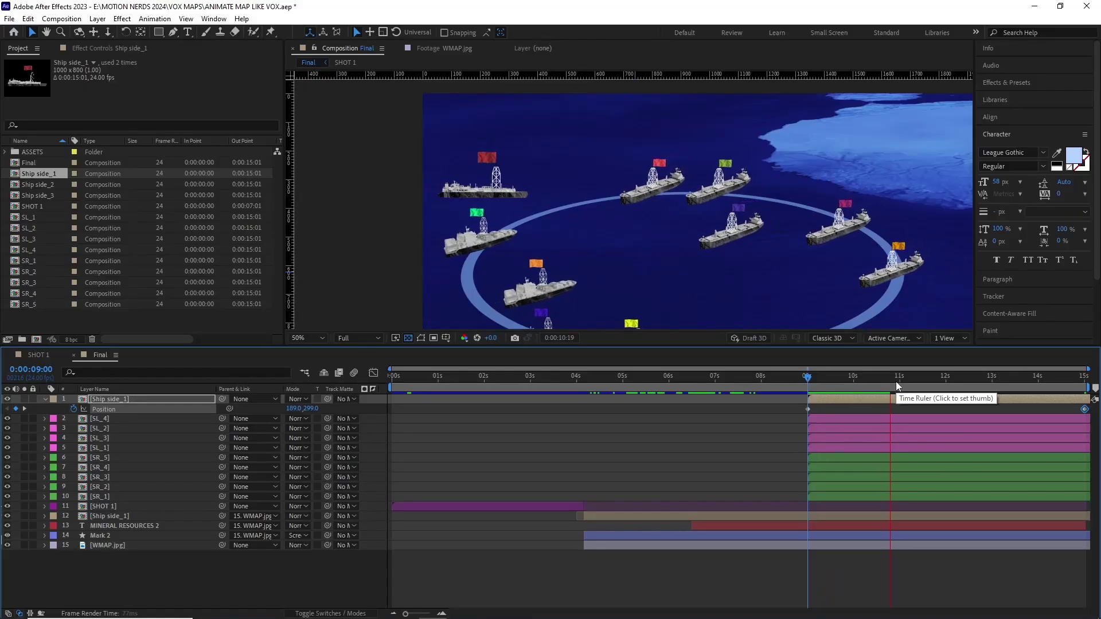
# - Preview the ship animation in the Final composition from about 9 seconds onward
pyautogui.press('space')
pyautogui.moveTo(922, 380); pyautogui.dragTo(825, 384)
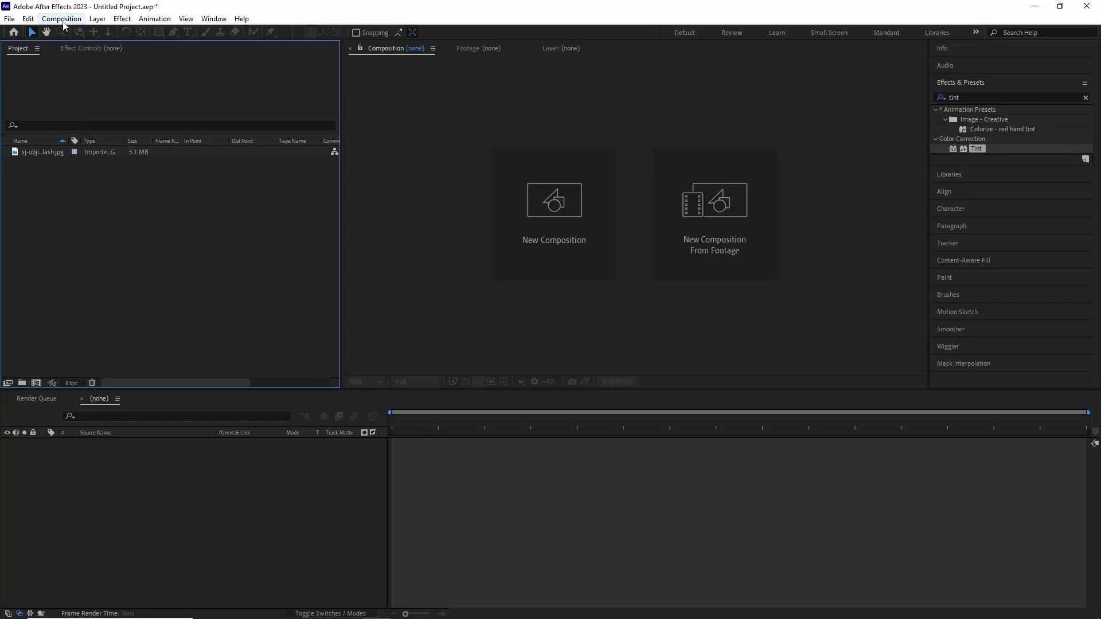
# - Create a composition with a masked red solid and shrink the rectangular mask evenly inside the frame
pyautogui.click(553, 196)
pyautogui.click(488, 383)
pyautogui.hotkey('ctrl', 't')
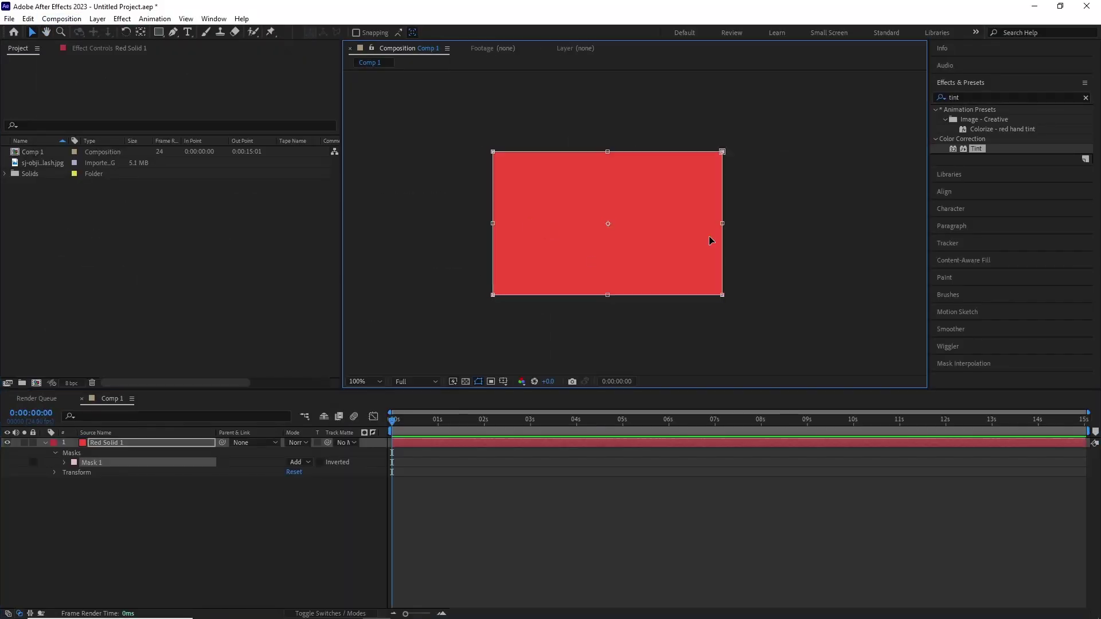
pyautogui.moveTo(723, 223); pyautogui.dragTo(706, 224)
pyautogui.moveTo(608, 152); pyautogui.dragTo(608, 166)
pyautogui.moveTo(705, 224); pyautogui.dragTo(707, 224)
# - Apply Wave Warp to the red solid and set its wave width to 100
pyautogui.click(98, 445)
pyautogui.click(122, 19)
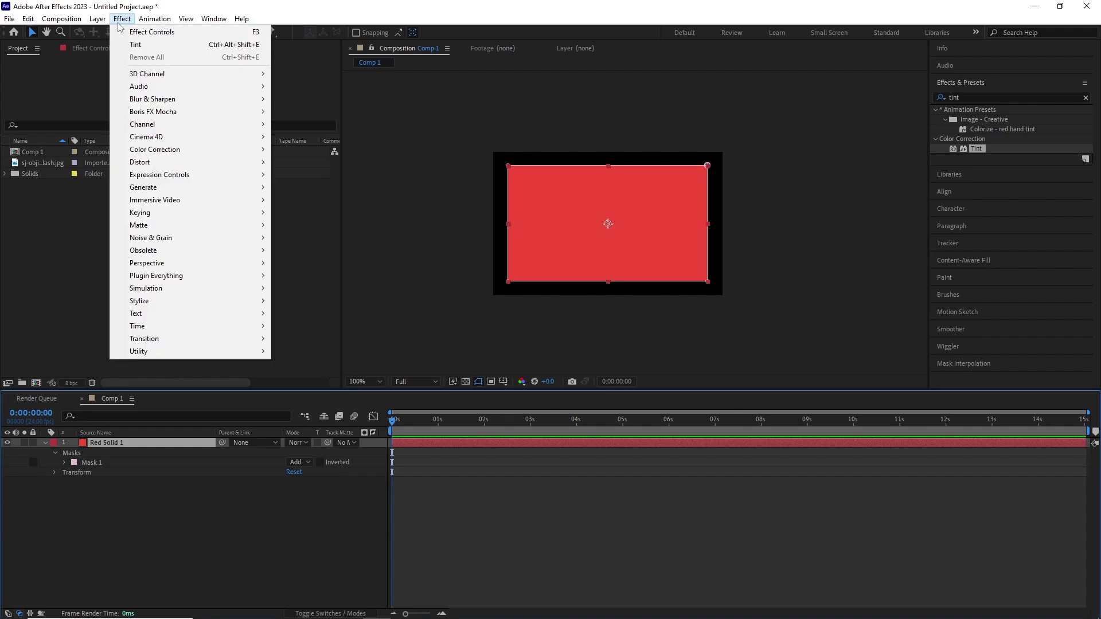
pyautogui.moveTo(138, 162)
pyautogui.click(313, 612)
pyautogui.click(463, 442)
pyautogui.click(185, 102)
pyautogui.write('100')
pyautogui.click(241, 533)
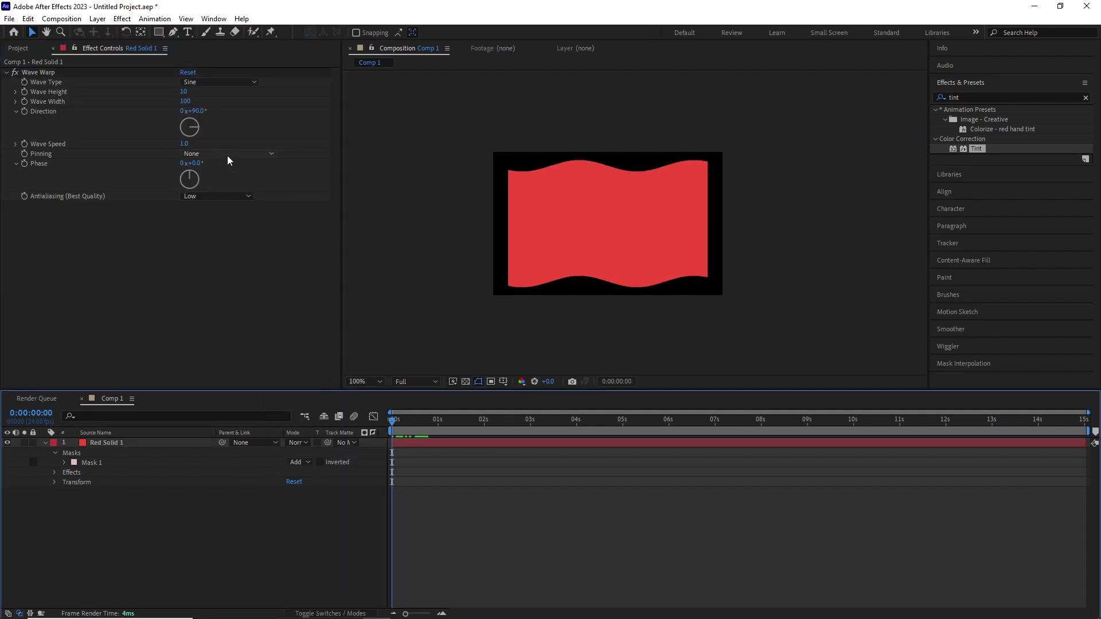
# - Set Wave Warp pinning to All Edges, antialiasing to High and wave height to 15, checking the motion
pyautogui.click(228, 154)
pyautogui.click(221, 179)
pyautogui.click(221, 197)
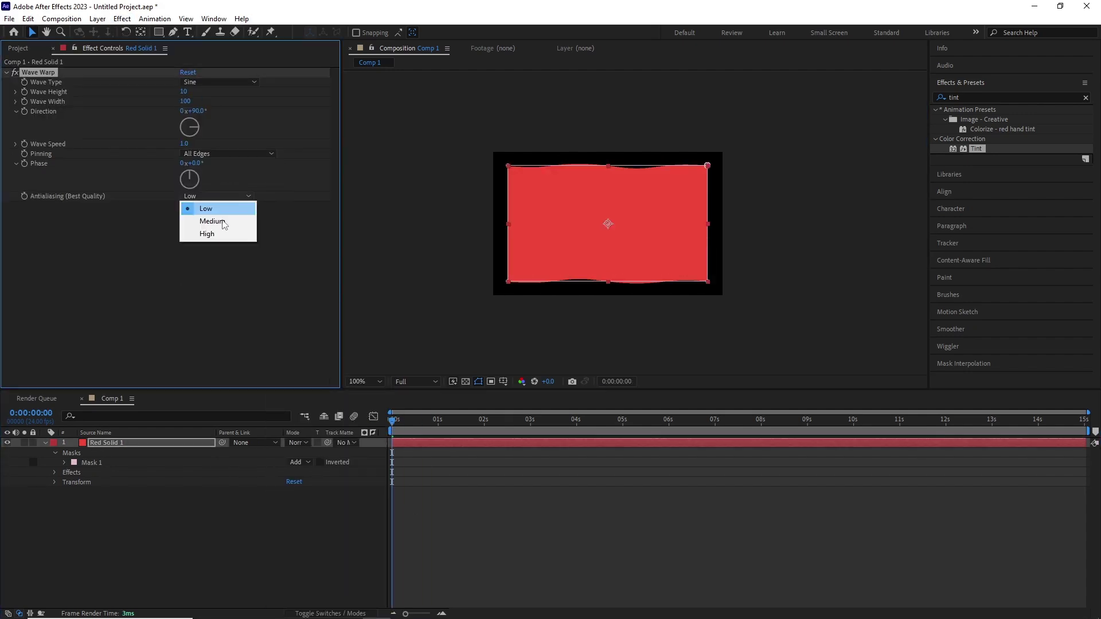
pyautogui.click(222, 233)
pyautogui.click(184, 92)
pyautogui.write('15')
pyautogui.click(241, 533)
pyautogui.moveTo(561, 421); pyautogui.dragTo(392, 430)
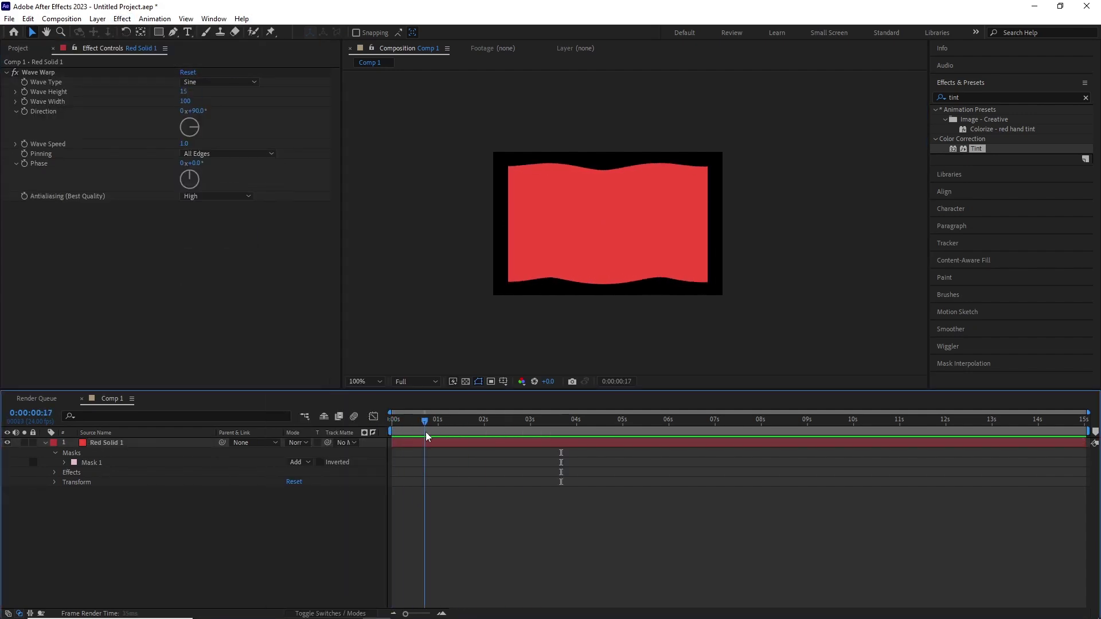
# - Set the Wave Warp wave width to 150 and preview the waving flag
pyautogui.moveTo(185, 102)
pyautogui.mouseDown()
pyautogui.moveTo(421, 118)
pyautogui.moveTo(196, 103)
pyautogui.mouseUp()
pyautogui.hotkey('ctrl', 'z')
pyautogui.click(143, 296)
pyautogui.click(186, 102)
pyautogui.write('150')
pyautogui.click(215, 315)
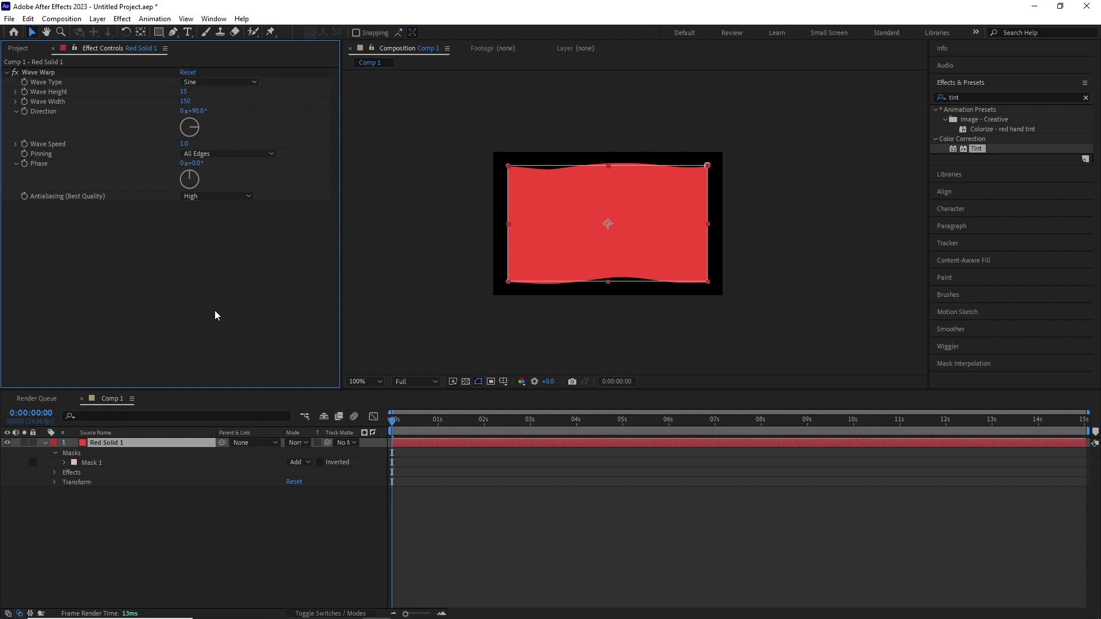
pyautogui.click(470, 485)
pyautogui.press('space')
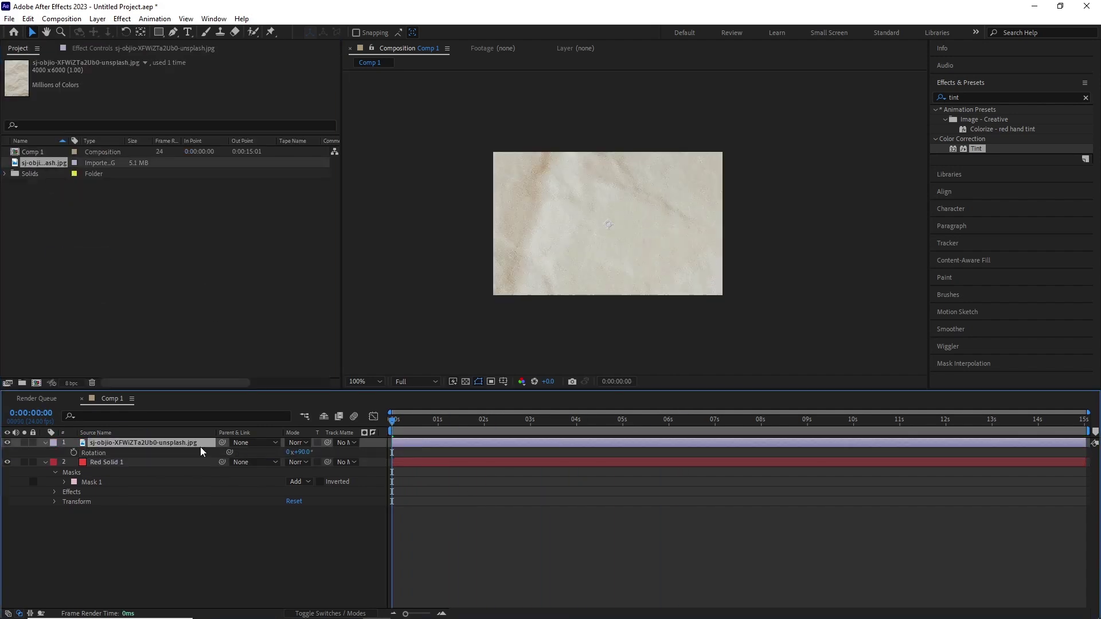
# - Clip the paper texture to the red solid's shape, scale it to 9% and reposition it over the flag
pyautogui.click(317, 443)
pyautogui.press('s')
pyautogui.moveTo(304, 453); pyautogui.dragTo(306, 453)
pyautogui.moveTo(642, 247); pyautogui.dragTo(596, 217)
# - Set the paper texture layer's blending mode to Multiply
pyautogui.click(184, 444)
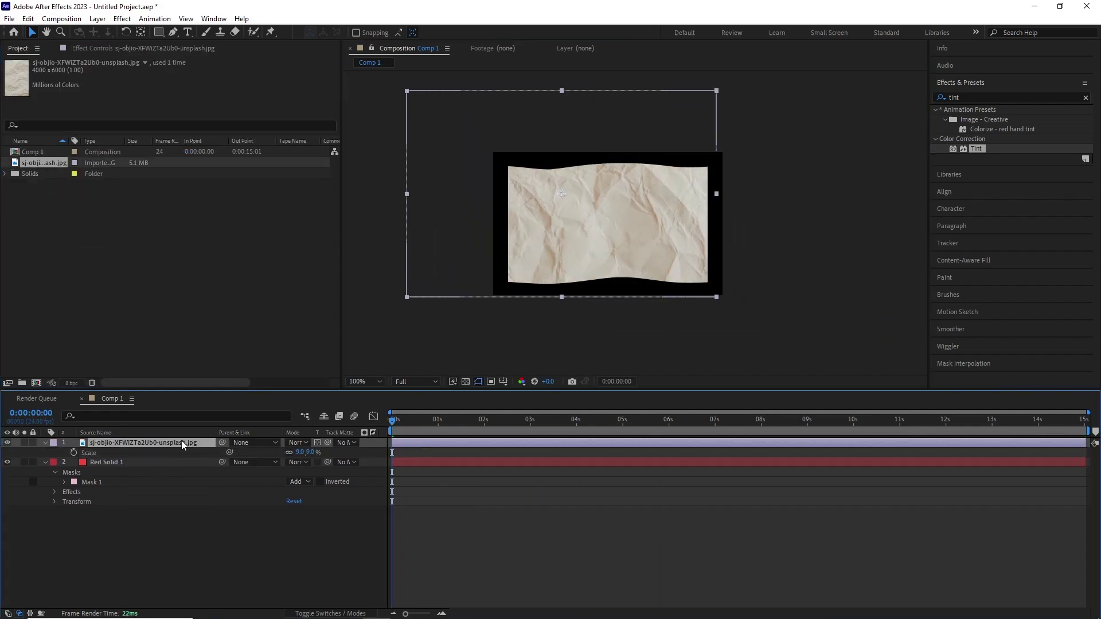
pyautogui.click(300, 442)
pyautogui.click(338, 171)
# - Apply Curves to the paper texture and bend the RGB curve into a steep S-shape to strengthen the creases
pyautogui.click(125, 19)
pyautogui.click(298, 376)
pyautogui.moveTo(69, 217); pyautogui.dragTo(107, 246)
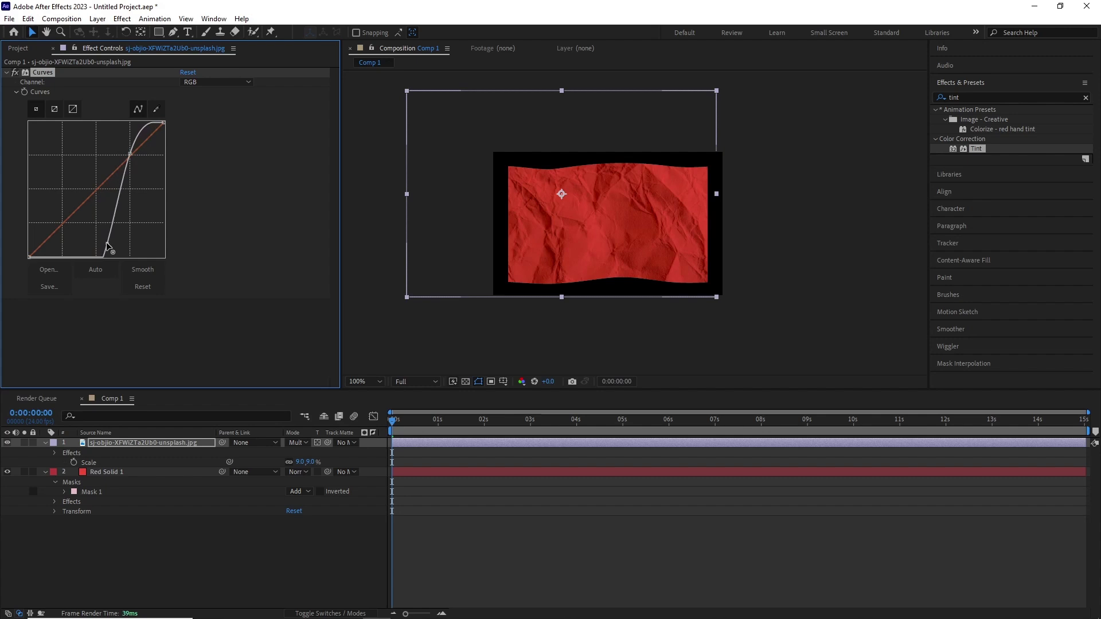
pyautogui.moveTo(130, 156); pyautogui.dragTo(125, 157)
pyautogui.moveTo(109, 242)
pyautogui.mouseDown()
pyautogui.moveTo(128, 244)
pyautogui.moveTo(110, 243)
pyautogui.mouseUp()
pyautogui.moveTo(128, 155); pyautogui.dragTo(128, 142)
pyautogui.moveTo(110, 242); pyautogui.dragTo(115, 244)
# - Add an adjustment layer with a Tint effect over the flag and preview the result
pyautogui.click(109, 545)
pyautogui.click(97, 19)
pyautogui.moveTo(114, 32)
pyautogui.click(315, 108)
pyautogui.click(122, 19)
pyautogui.moveTo(155, 150)
pyautogui.click(294, 540)
pyautogui.press('space')
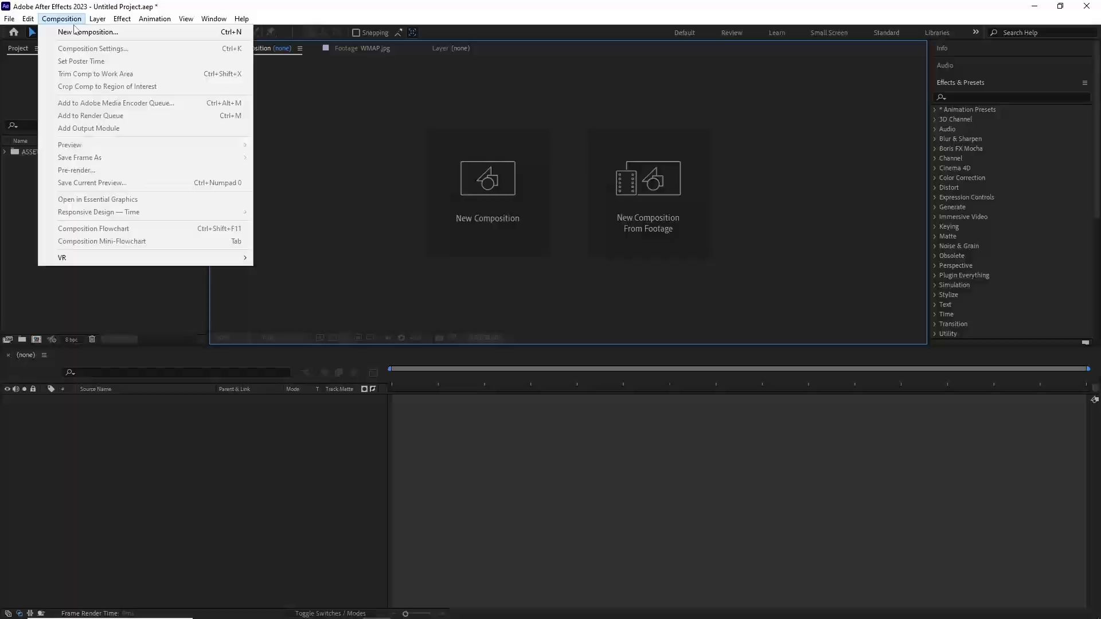
# - Create a 3840 x 2160 px composition at 24 fps named SHOT 1
pyautogui.click(73, 32)
pyautogui.click(343, 178)
pyautogui.click(363, 202)
pyautogui.write('S')
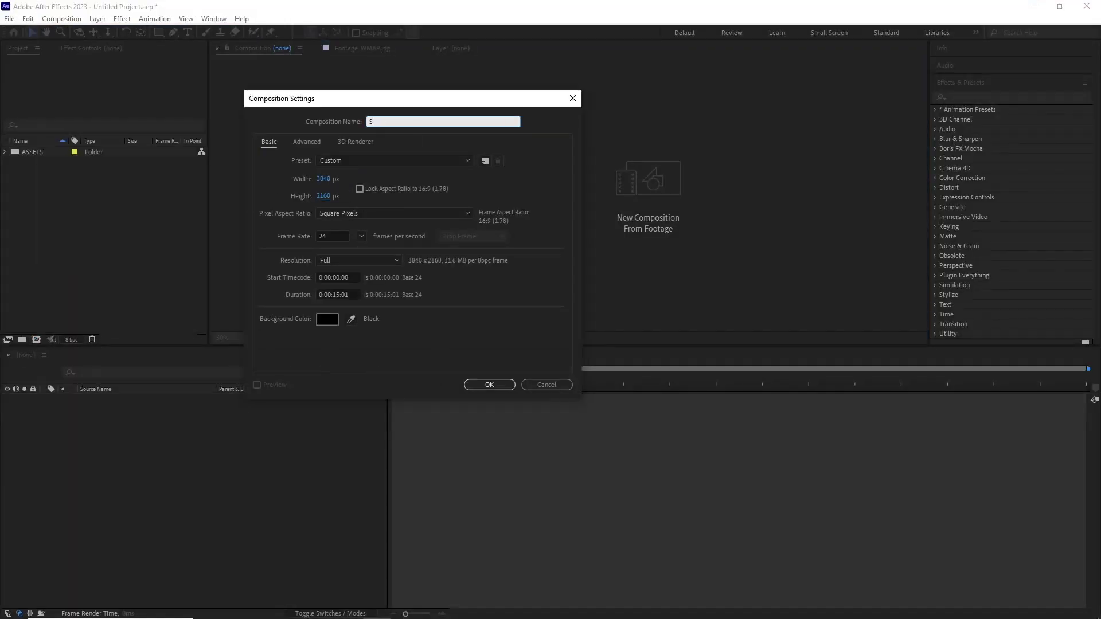
pyautogui.write('HOT 1')
pyautogui.press('Return')
# - Add the sky image, the ocean image and SHIP SIDE.png from the ASSETS folder to SHOT 1
pyautogui.scroll(-3, 493, 233)
pyautogui.moveTo(494, 234); pyautogui.dragTo(465, 253)
pyautogui.click(6, 152)
pyautogui.moveTo(52, 195); pyautogui.dragTo(113, 401)
pyautogui.moveTo(53, 218); pyautogui.dragTo(103, 398)
# - Interpret the flag PNG sequence at 24 fps, looped to 10 seconds, and add it as the top layer
pyautogui.rightClick(49, 185)
pyautogui.click(198, 238)
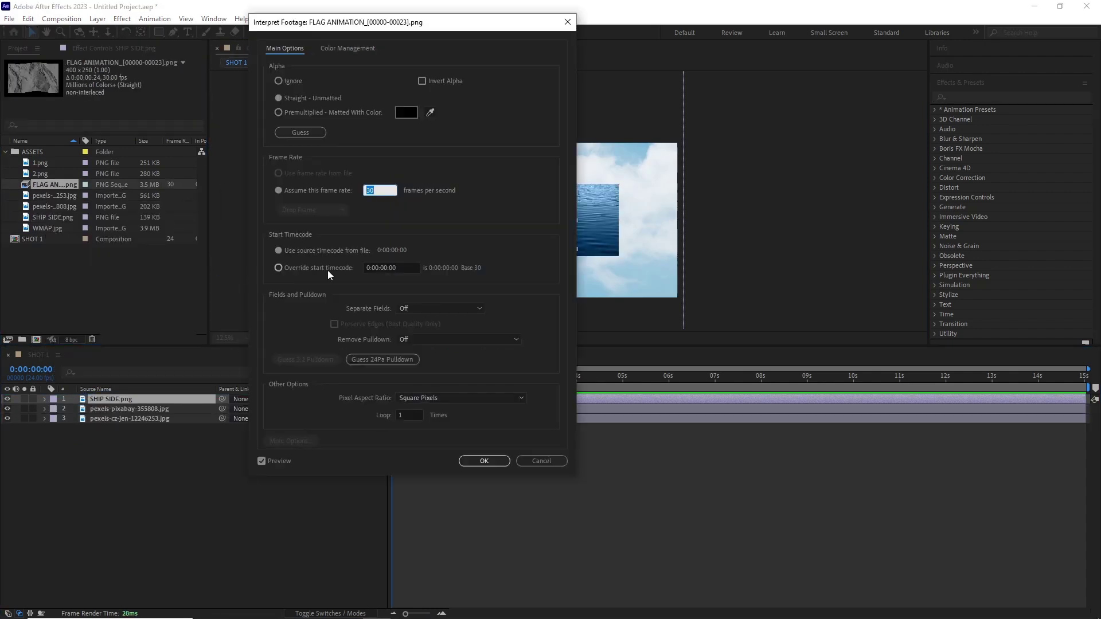
pyautogui.write('24')
pyautogui.click(484, 461)
pyautogui.moveTo(54, 185); pyautogui.dragTo(103, 397)
# - Hide the flag, ship and ocean layers, flip the sky image horizontally with -100% scale and reposition it
pyautogui.moveTo(7, 399); pyautogui.dragTo(7, 419)
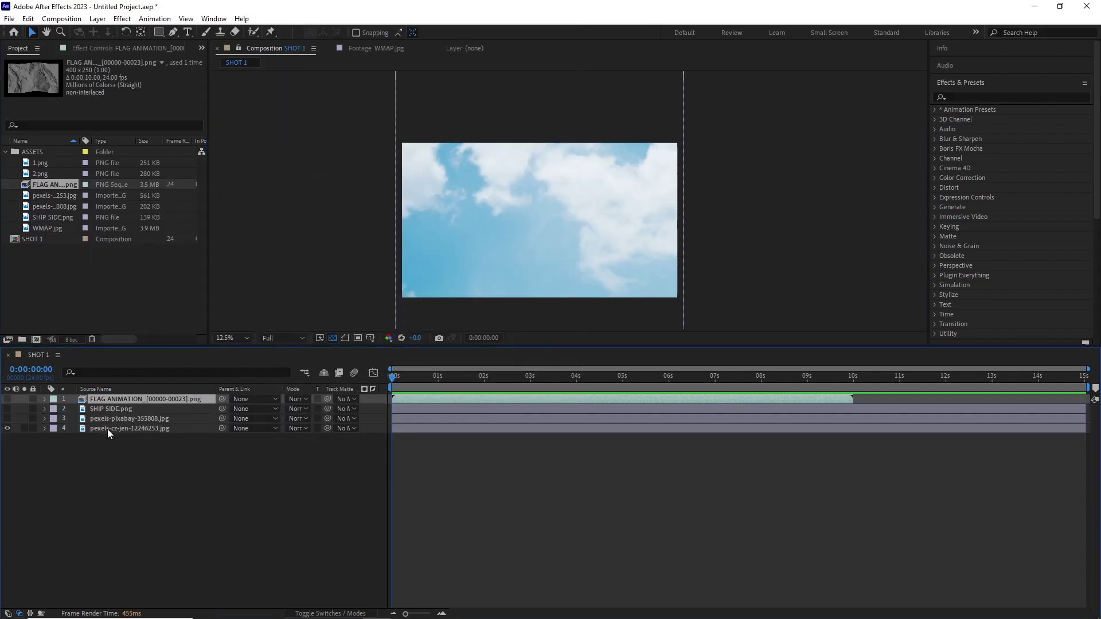
pyautogui.click(108, 429)
pyautogui.moveTo(540, 221); pyautogui.dragTo(524, 204)
pyautogui.press('s')
pyautogui.click(303, 438)
pyautogui.write('-100')
pyautogui.press('Return')
pyautogui.moveTo(495, 246)
pyautogui.mouseDown()
pyautogui.moveTo(470, 241)
pyautogui.moveTo(476, 211)
pyautogui.moveTo(497, 231)
pyautogui.mouseUp()
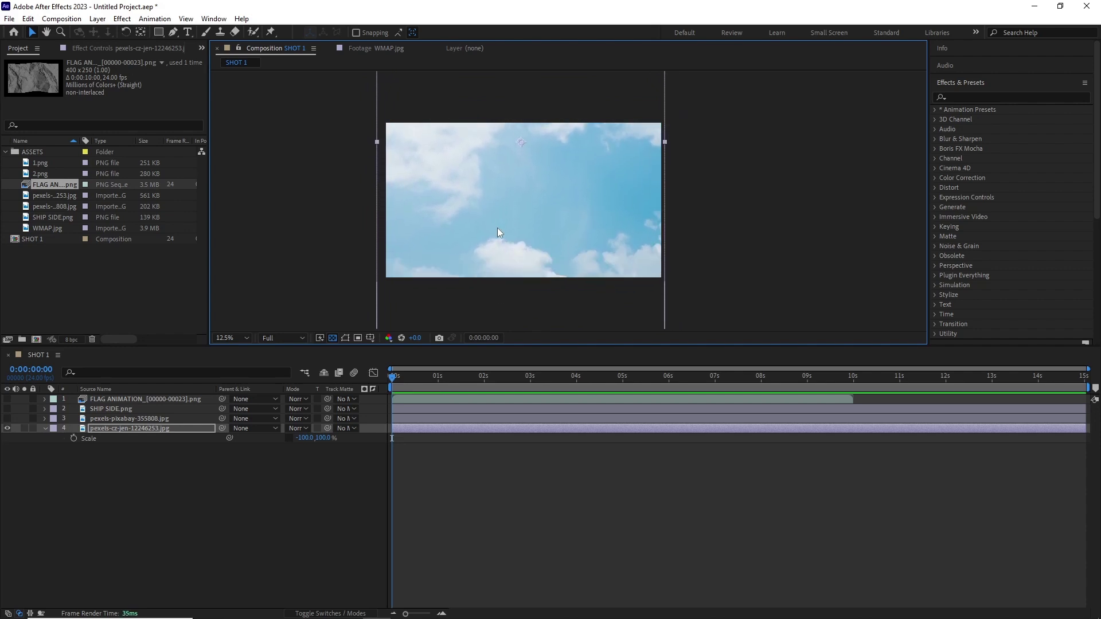
# - Apply Curves to the sky image and pull the RGB curve down to darken it and deepen the contrast
pyautogui.click(115, 431)
pyautogui.click(116, 18)
pyautogui.moveTo(251, 150)
pyautogui.click(298, 376)
pyautogui.moveTo(126, 161); pyautogui.dragTo(129, 151)
pyautogui.moveTo(64, 215); pyautogui.dragTo(69, 231)
pyautogui.moveTo(129, 152); pyautogui.dragTo(137, 159)
pyautogui.moveTo(69, 231); pyautogui.dragTo(69, 237)
pyautogui.moveTo(138, 159); pyautogui.dragTo(136, 159)
pyautogui.moveTo(70, 236); pyautogui.dragTo(74, 240)
pyautogui.moveTo(136, 158); pyautogui.dragTo(139, 162)
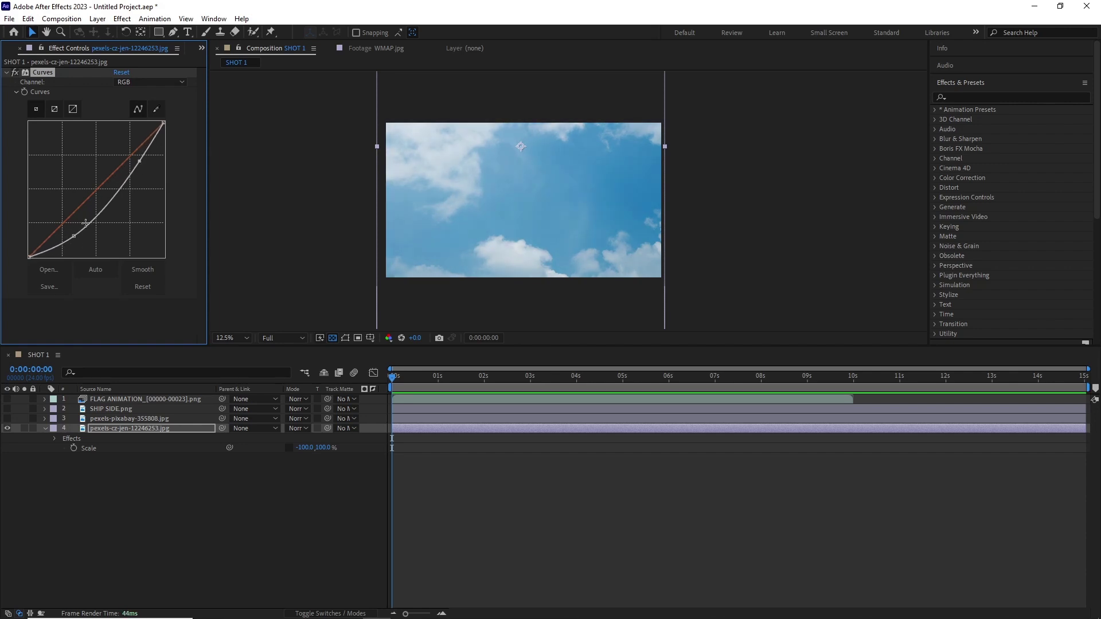
pyautogui.moveTo(73, 238); pyautogui.dragTo(73, 242)
pyautogui.moveTo(139, 163); pyautogui.dragTo(136, 160)
# - Apply Tint to the sky image with an amount of 55%
pyautogui.click(121, 21)
pyautogui.moveTo(172, 148)
pyautogui.click(298, 542)
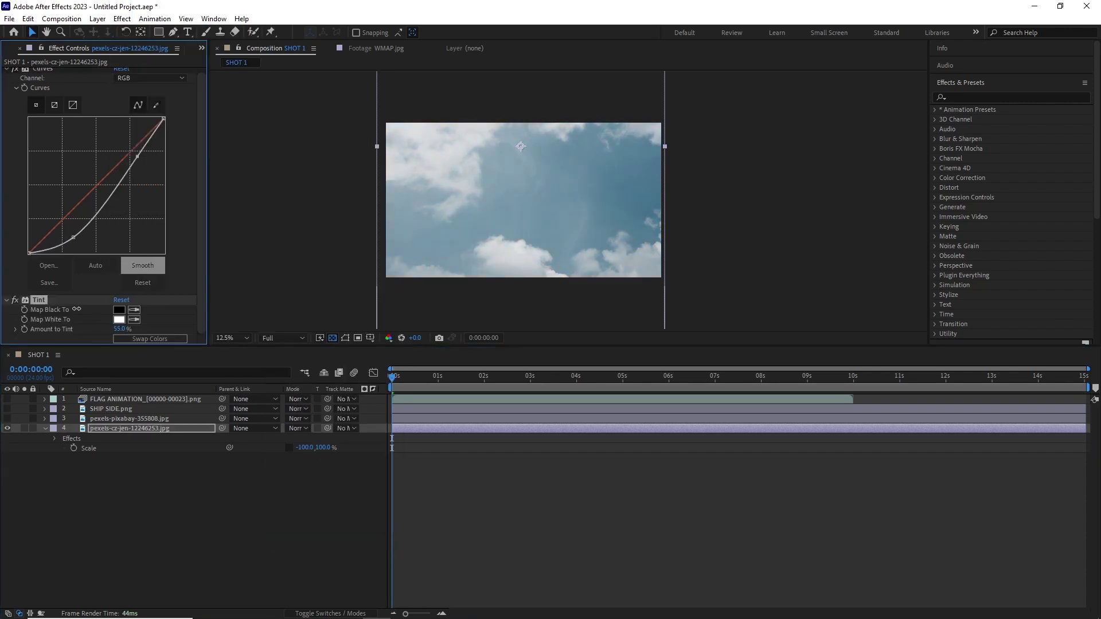
# - Show the ocean image, adjust its scale and lower it to position 1920, 2351
pyautogui.click(6, 418)
pyautogui.click(129, 418)
pyautogui.press('s')
pyautogui.moveTo(382, 424); pyautogui.dragTo(386, 424)
pyautogui.press('p')
pyautogui.moveTo(316, 428); pyautogui.dragTo(393, 395)
# - Reduce the ocean image's scale and move it to position 1920, 2318
pyautogui.click(132, 418)
pyautogui.click(159, 33)
pyautogui.moveTo(426, 251); pyautogui.dragTo(398, 243)
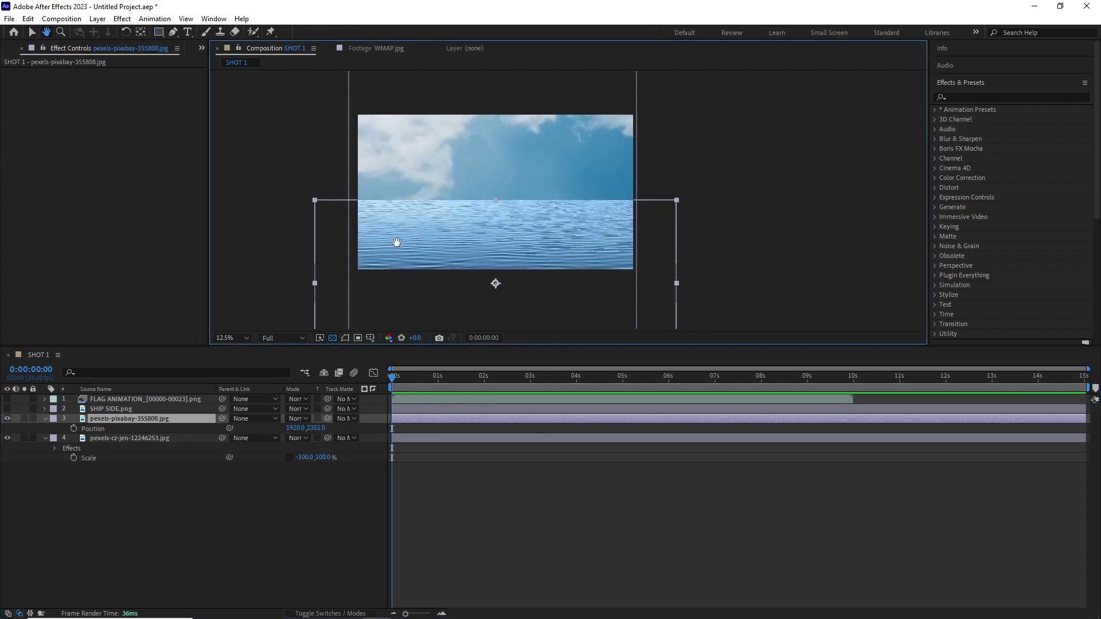
pyautogui.press('s')
pyautogui.moveTo(299, 428)
pyautogui.mouseDown()
pyautogui.moveTo(249, 446)
pyautogui.moveTo(345, 439)
pyautogui.moveTo(294, 428)
pyautogui.mouseUp()
pyautogui.press('p')
# - Draw a rectangular mask over the ocean image, just below its top edge and across the full frame width
pyautogui.click(132, 419)
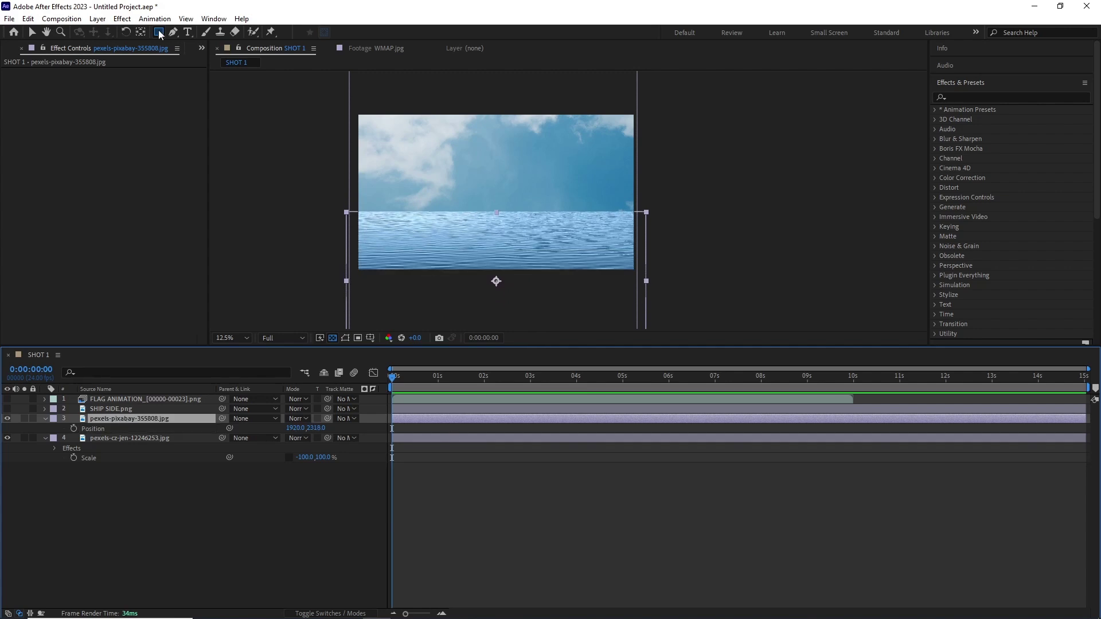
pyautogui.click(160, 32)
pyautogui.moveTo(349, 219)
pyautogui.mouseDown()
pyautogui.moveTo(323, 202)
pyautogui.moveTo(625, 309)
pyautogui.mouseUp()
# - Apply Wave Warp to the ocean layer and set its wave width to 500
pyautogui.click(123, 419)
pyautogui.click(122, 20)
pyautogui.moveTo(140, 162)
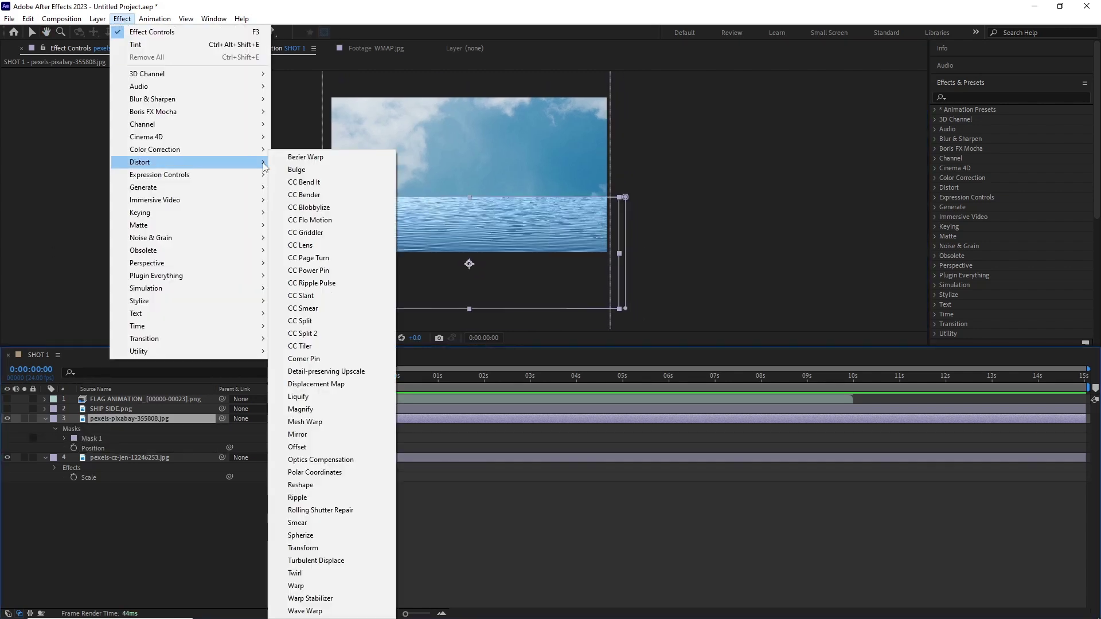
pyautogui.click(287, 609)
pyautogui.scroll(2, 453, 211)
pyautogui.moveTo(339, 107); pyautogui.dragTo(340, 107)
pyautogui.moveTo(401, 172); pyautogui.dragTo(435, 176)
pyautogui.click(119, 102)
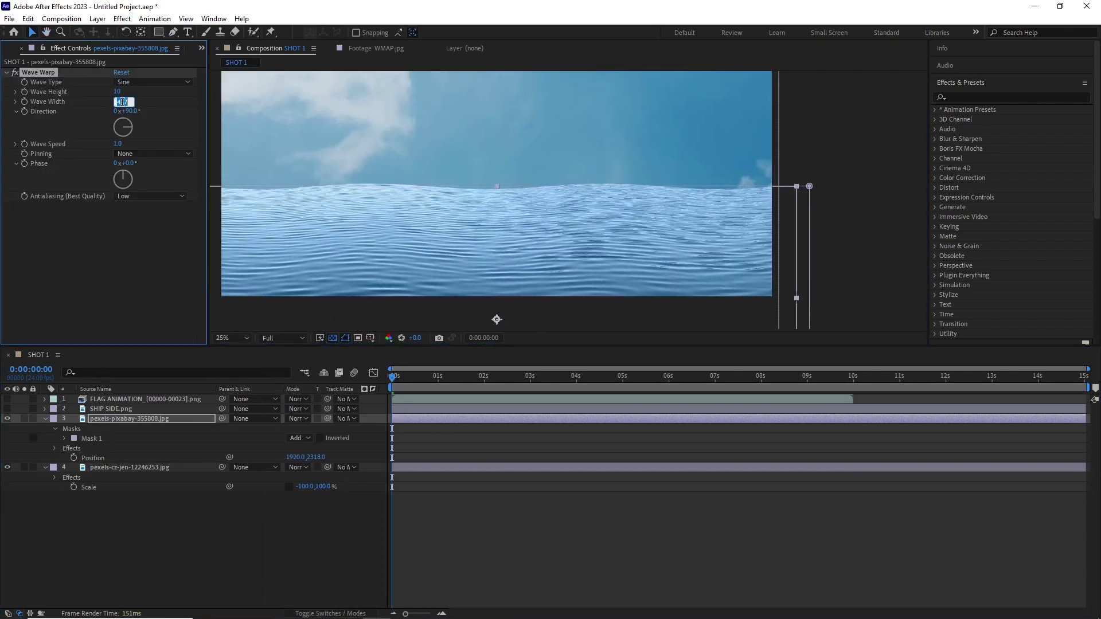
pyautogui.write('500')
# - Set the ocean's Wave Warp wave height to 30
pyautogui.moveTo(117, 92); pyautogui.dragTo(135, 94)
pyautogui.click(118, 92)
pyautogui.write('30')
pyautogui.press('Return')
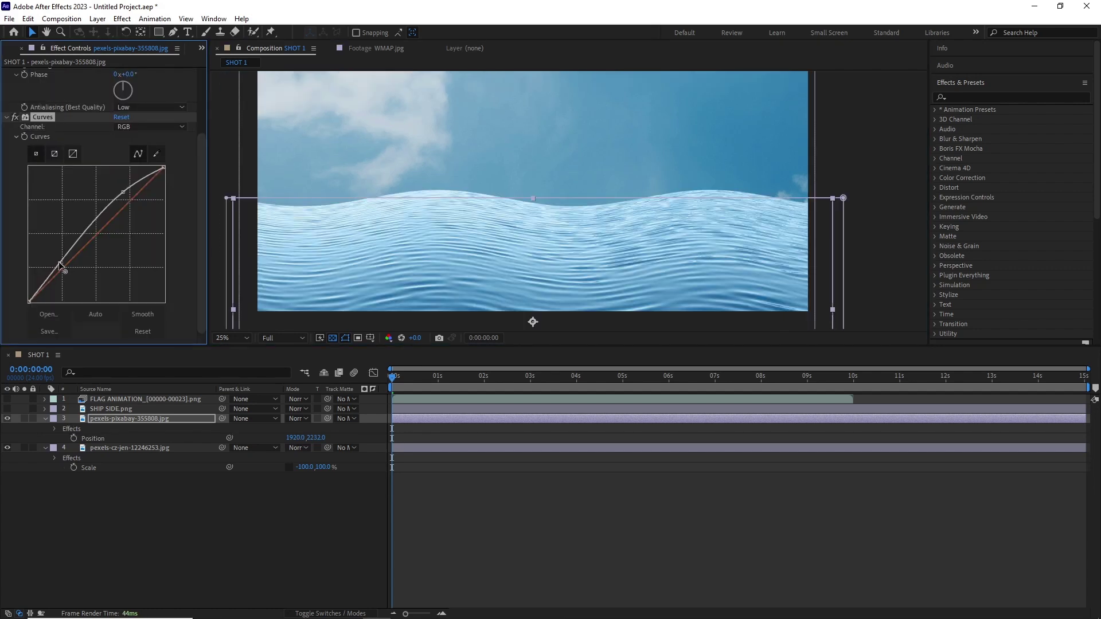
# - Shape the ocean's RGB curve into an S for stronger contrast and apply a Tint of 25%
pyautogui.moveTo(132, 183); pyautogui.dragTo(121, 193)
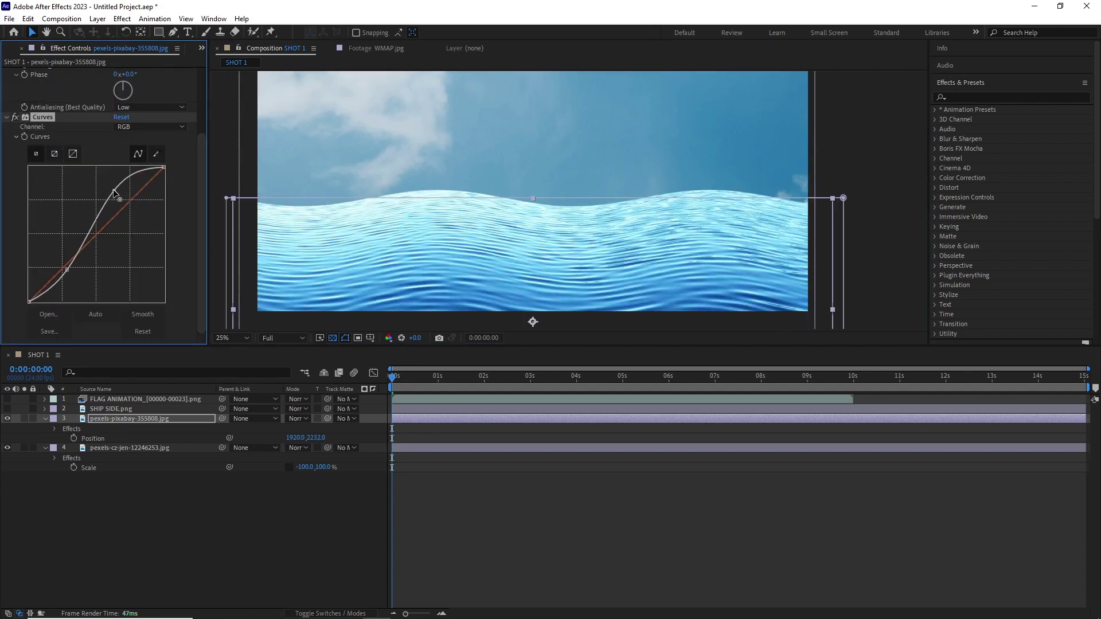
pyautogui.moveTo(65, 270); pyautogui.dragTo(65, 266)
pyautogui.click(122, 19)
pyautogui.moveTo(150, 150)
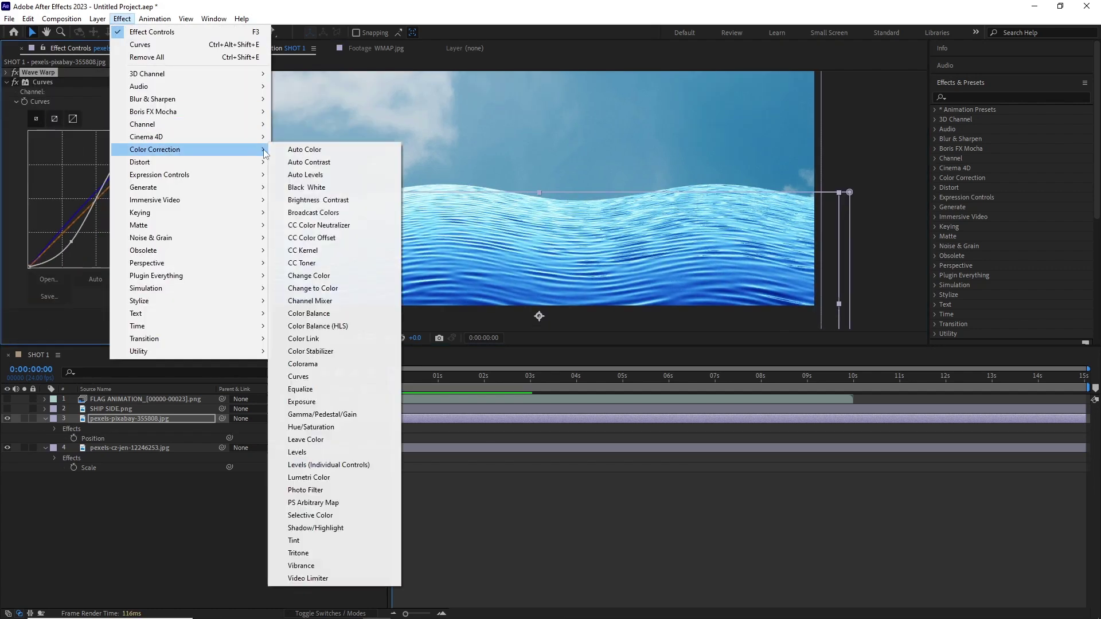
pyautogui.click(300, 541)
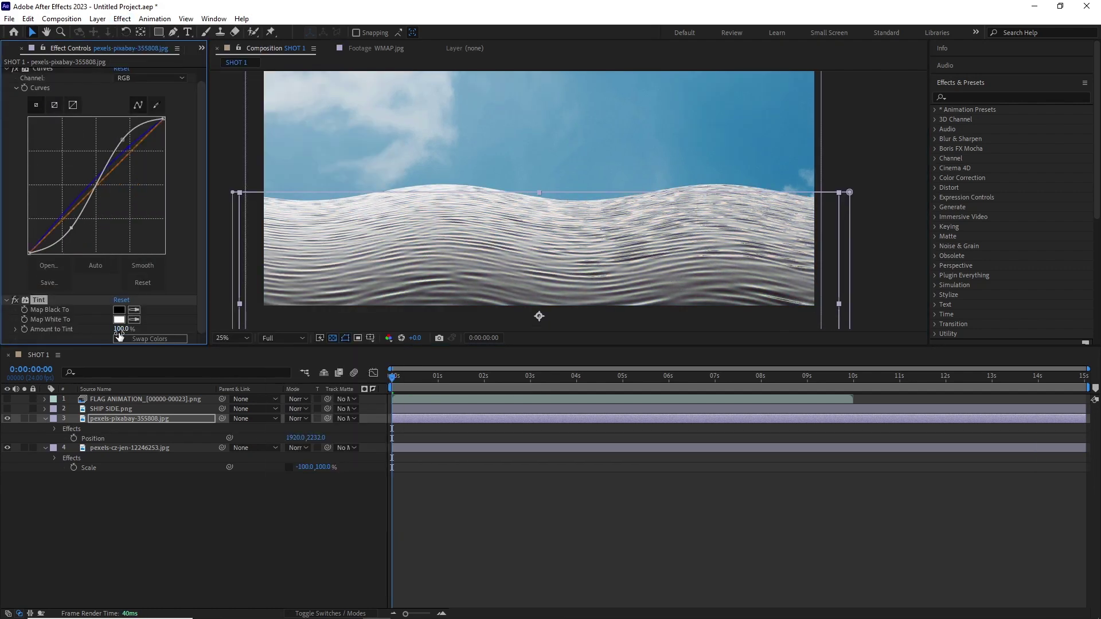
pyautogui.moveTo(78, 333); pyautogui.dragTo(78, 333)
# - Examine the ocean waves in the frame from the start of the timeline
pyautogui.scroll(-1, 450, 231)
pyautogui.moveTo(453, 231); pyautogui.dragTo(477, 216)
pyautogui.scroll(1, 448, 231)
pyautogui.scroll(-1, 485, 223)
pyautogui.scroll(1, 476, 215)
pyautogui.moveTo(393, 379); pyautogui.dragTo(389, 385)
pyautogui.moveTo(476, 215); pyautogui.dragTo(438, 227)
# - Apply Photo Filter to the ocean layer, using a custom filter with a blue color
pyautogui.click(7, 69)
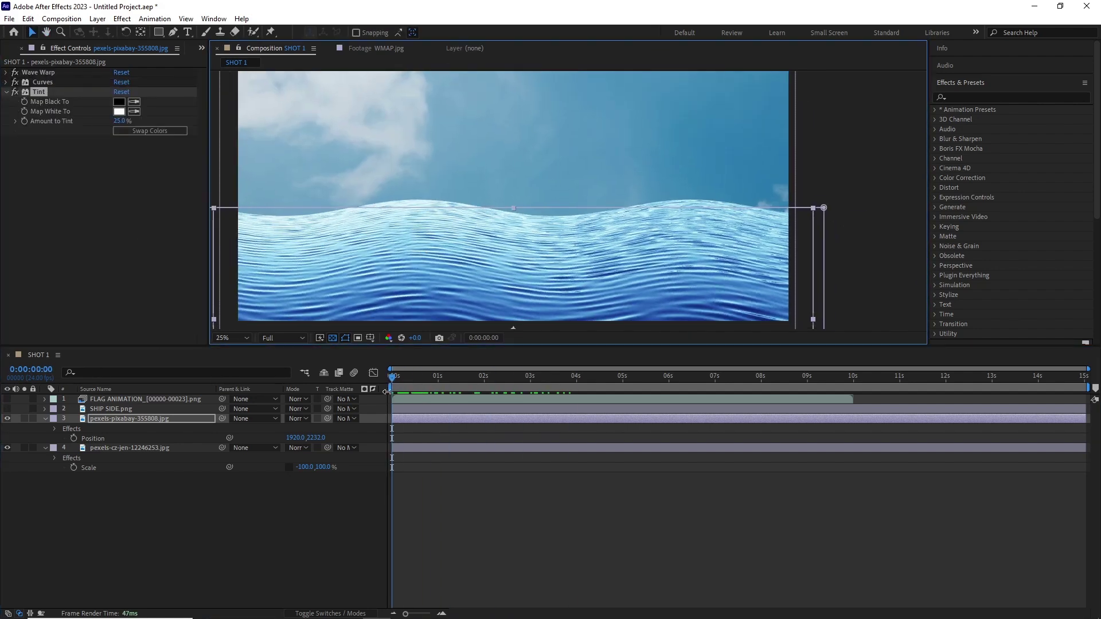
pyautogui.click(129, 419)
pyautogui.click(122, 19)
pyautogui.moveTo(264, 154)
pyautogui.click(305, 490)
pyautogui.click(154, 150)
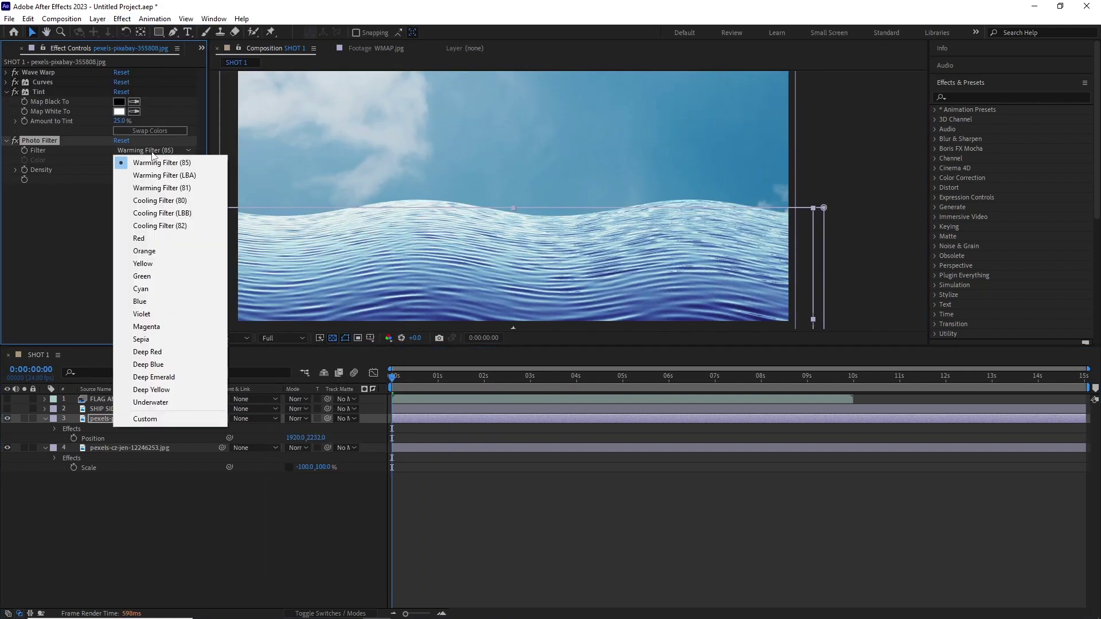
pyautogui.click(143, 427)
pyautogui.click(119, 160)
pyautogui.click(300, 246)
pyautogui.press('Return')
# - Adjust the Photo Filter's density and pick its blue color again
pyautogui.moveTo(121, 169); pyautogui.dragTo(85, 168)
pyautogui.click(122, 161)
pyautogui.click(234, 201)
pyautogui.click(393, 185)
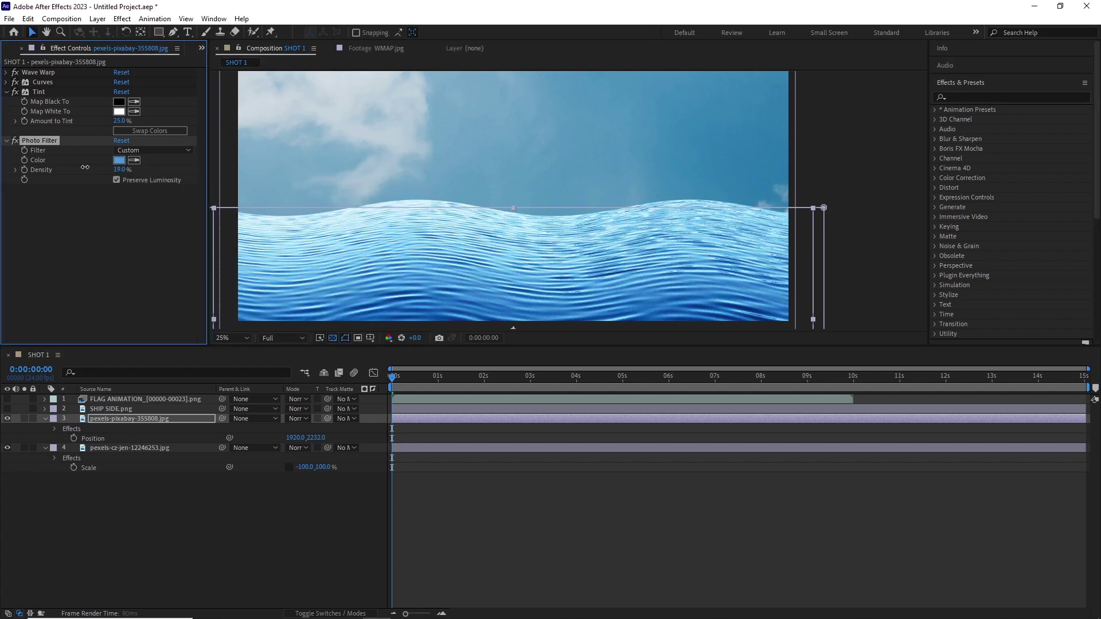
# - Move the Tint effect below Photo Filter and set its amount to 50%
pyautogui.moveTo(39, 92); pyautogui.dragTo(40, 185)
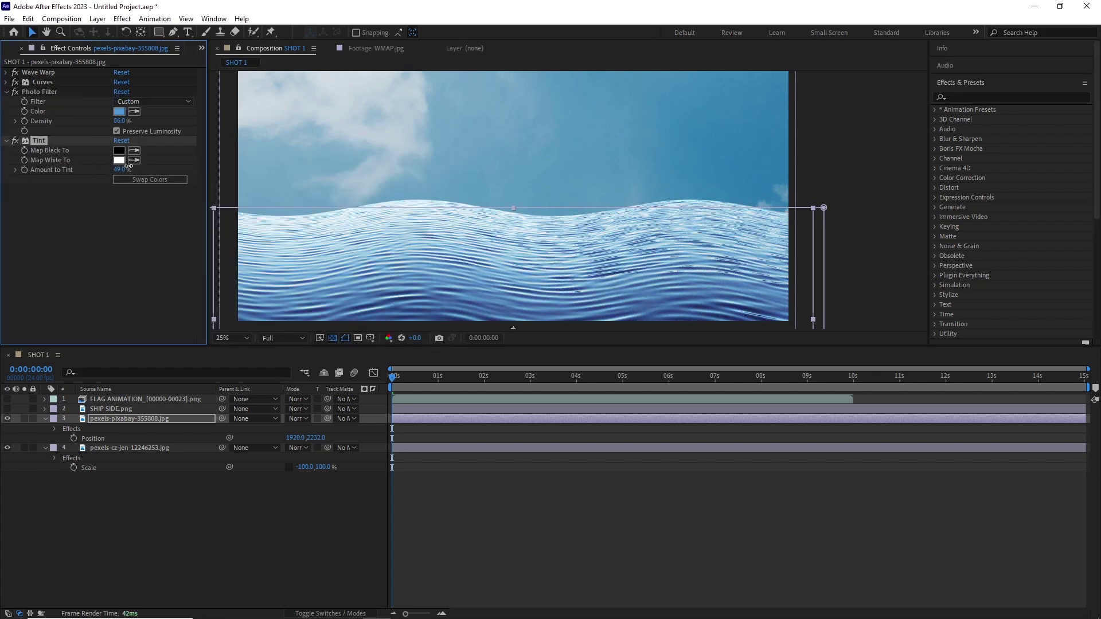
pyautogui.press('Return')
pyautogui.scroll(-2, 454, 231)
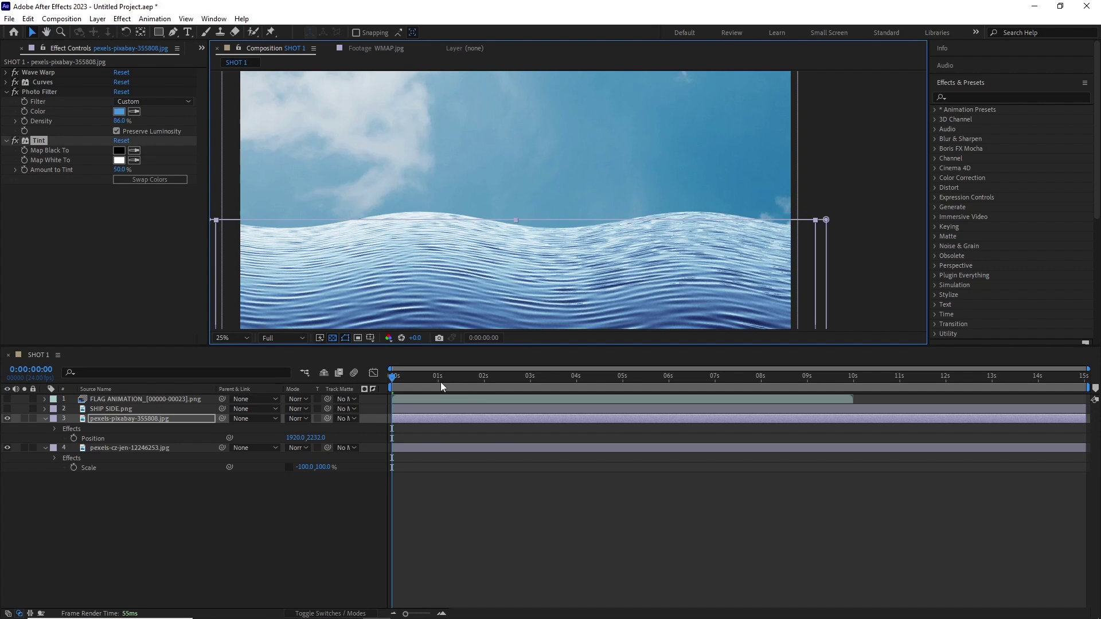
# - Apply Roughen Edges to the ocean layer with a border of 10 and a scale of 200
pyautogui.click(122, 18)
pyautogui.moveTo(143, 300)
pyautogui.click(295, 555)
pyautogui.press('.')
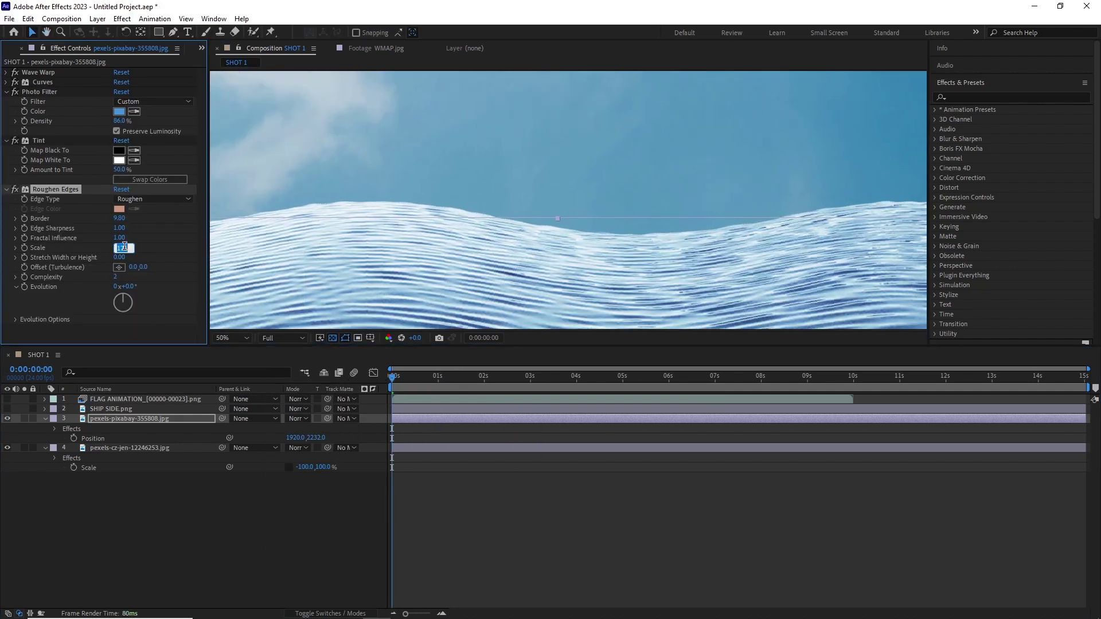
pyautogui.moveTo(119, 222); pyautogui.dragTo(116, 222)
pyautogui.scroll(-1, 499, 196)
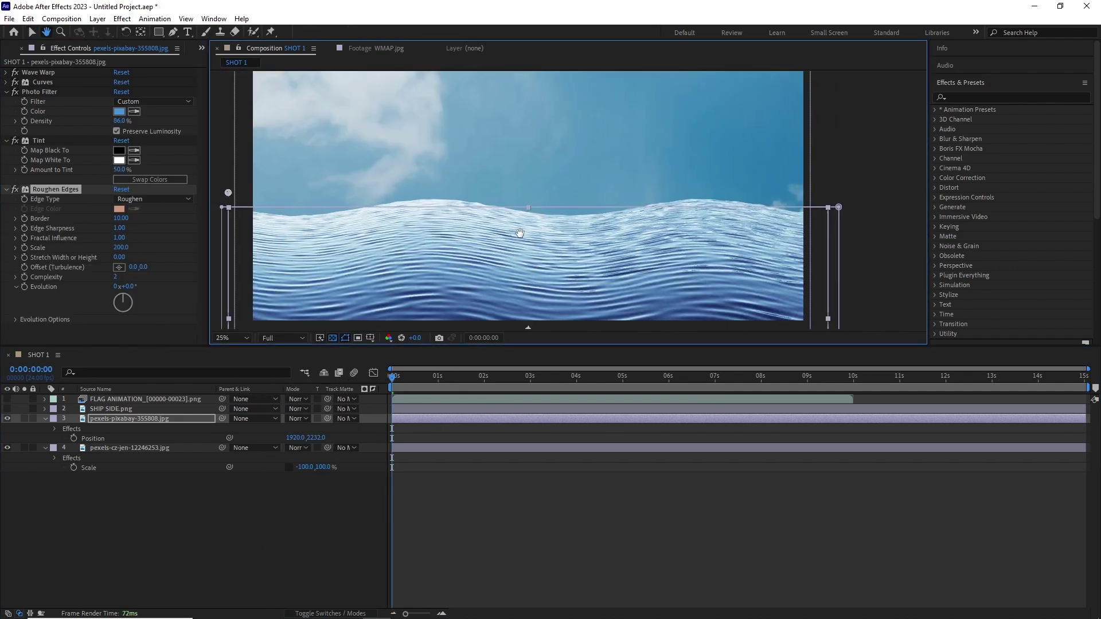
# - Preview the roughened ocean's wave motion against the sky
pyautogui.click(493, 505)
pyautogui.moveTo(508, 378); pyautogui.dragTo(379, 394)
pyautogui.press('space')
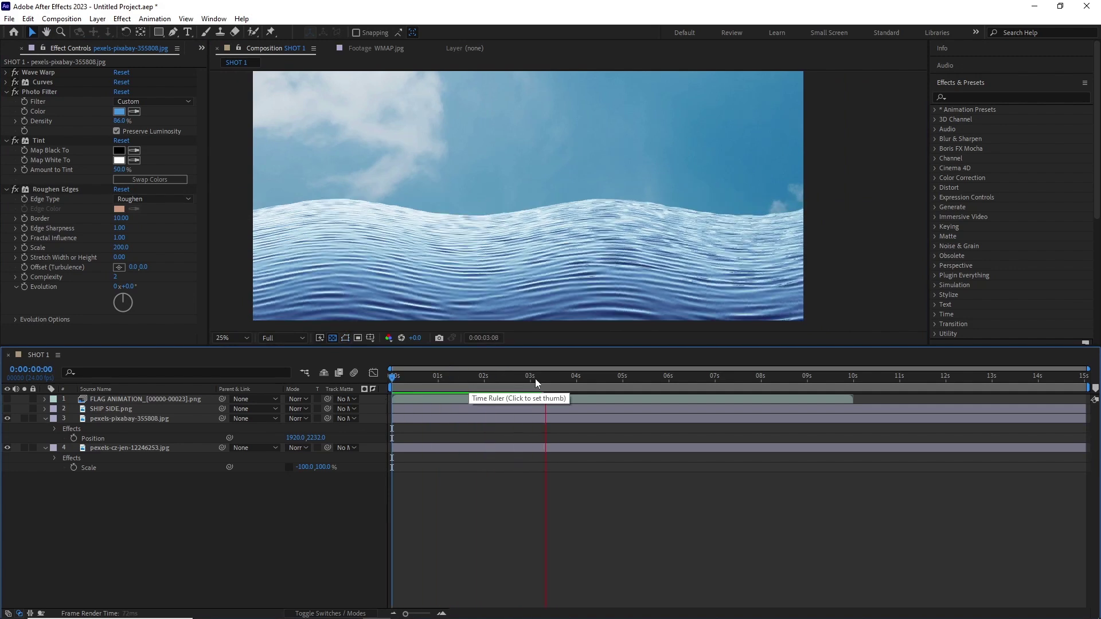
# - Duplicate the ocean layer and strip the copy's color effects, keeping only Wave Warp and Roughen Edges
pyautogui.click(131, 420)
pyautogui.press('space')
pyautogui.hotkey('ctrl', 'd')
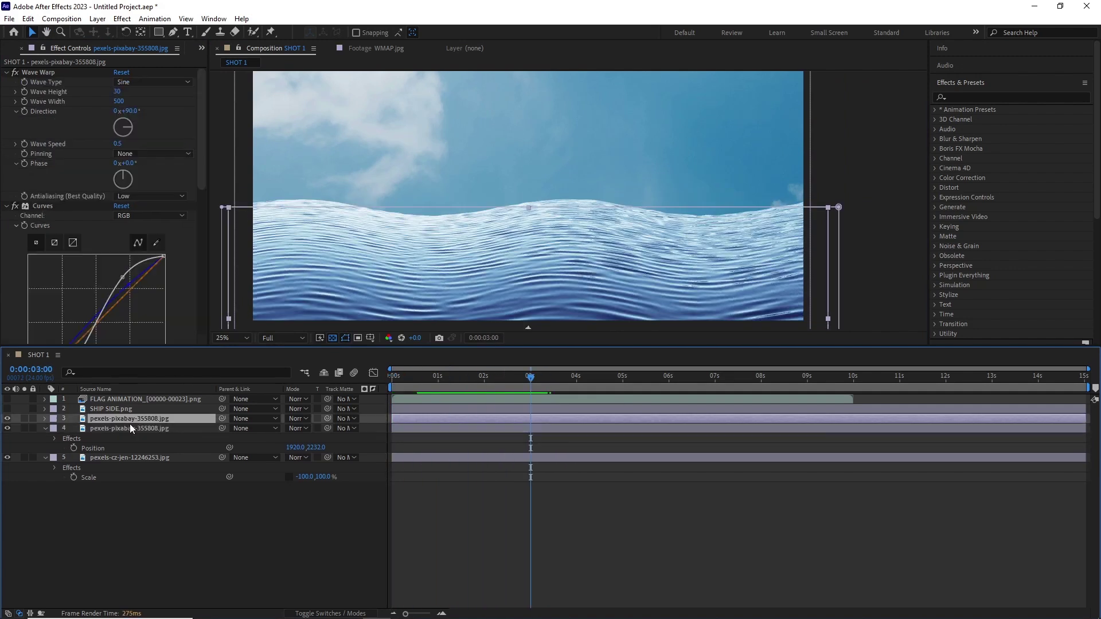
pyautogui.click(6, 73)
pyautogui.click(6, 82)
pyautogui.press('Delete')
# - Apply Gradient Ramp to the ocean copy and set its end color to a light blue
pyautogui.click(122, 18)
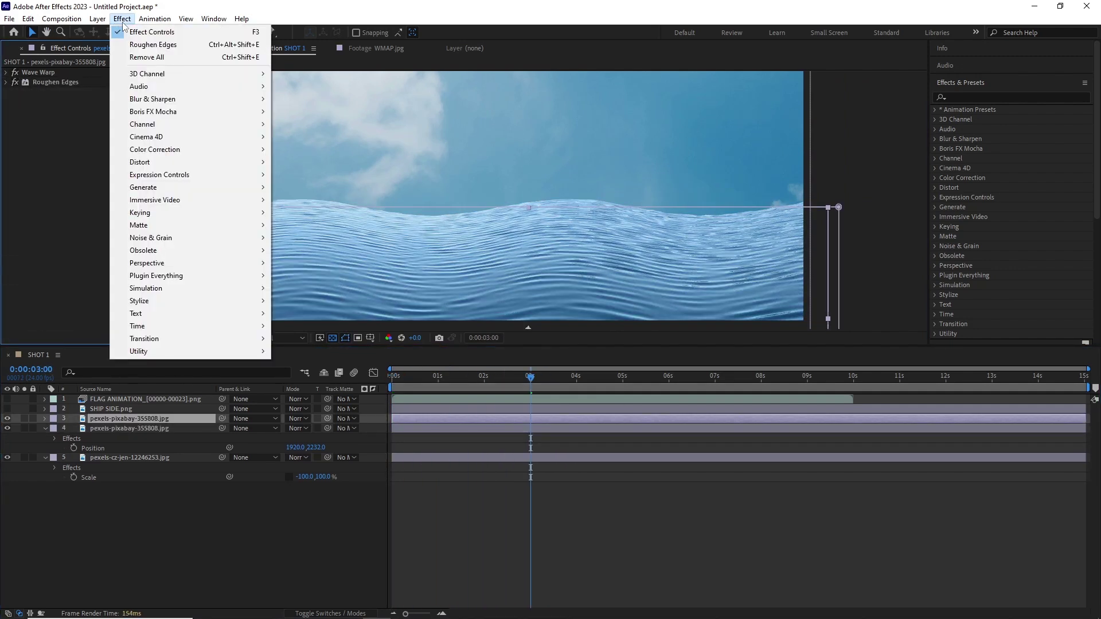
pyautogui.moveTo(240, 150)
pyautogui.moveTo(143, 187)
pyautogui.click(309, 401)
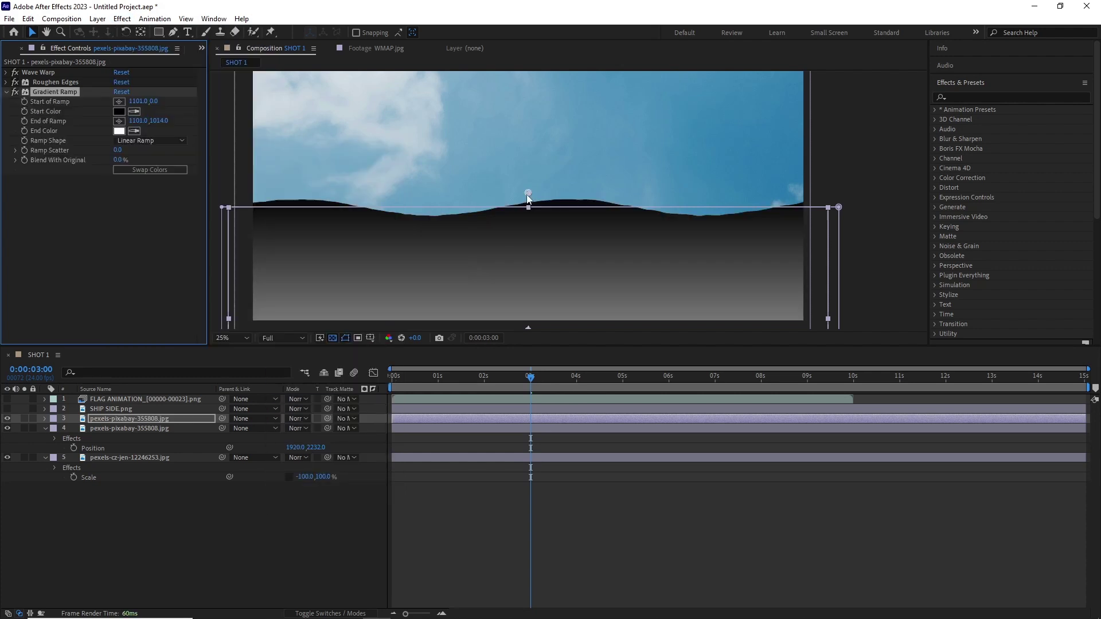
pyautogui.click(118, 130)
pyautogui.moveTo(300, 251); pyautogui.dragTo(300, 242)
pyautogui.moveTo(261, 183); pyautogui.dragTo(233, 167)
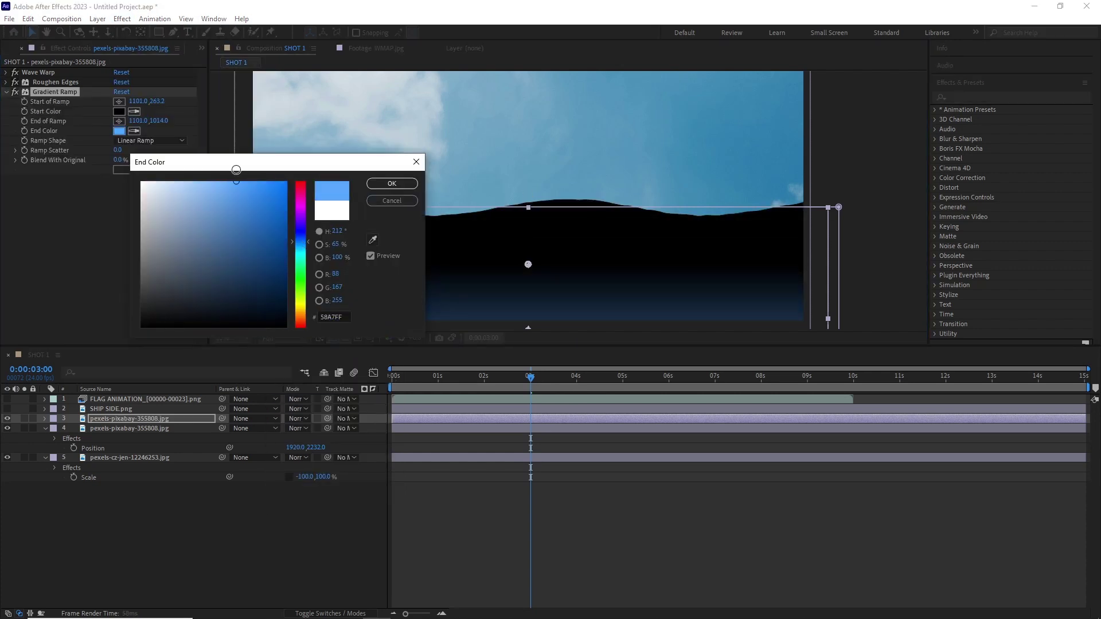
pyautogui.click(392, 183)
# - Raise the ramp's start point and set the ocean copy's blending mode to Screen
pyautogui.moveTo(529, 263); pyautogui.dragTo(539, 223)
pyautogui.click(298, 419)
pyautogui.click(368, 263)
# - Set the ramp's start at about 1101, -8.4 and end at about 1101, 226.6, and choose a deeper blue end color
pyautogui.click(54, 92)
pyautogui.scroll(-1, 510, 224)
pyautogui.scroll(1, 538, 223)
pyautogui.moveTo(510, 224); pyautogui.dragTo(524, 225)
pyautogui.moveTo(525, 226); pyautogui.dragTo(524, 147)
pyautogui.moveTo(524, 246); pyautogui.dragTo(525, 201)
pyautogui.click(119, 131)
pyautogui.moveTo(240, 180); pyautogui.dragTo(254, 181)
pyautogui.click(392, 184)
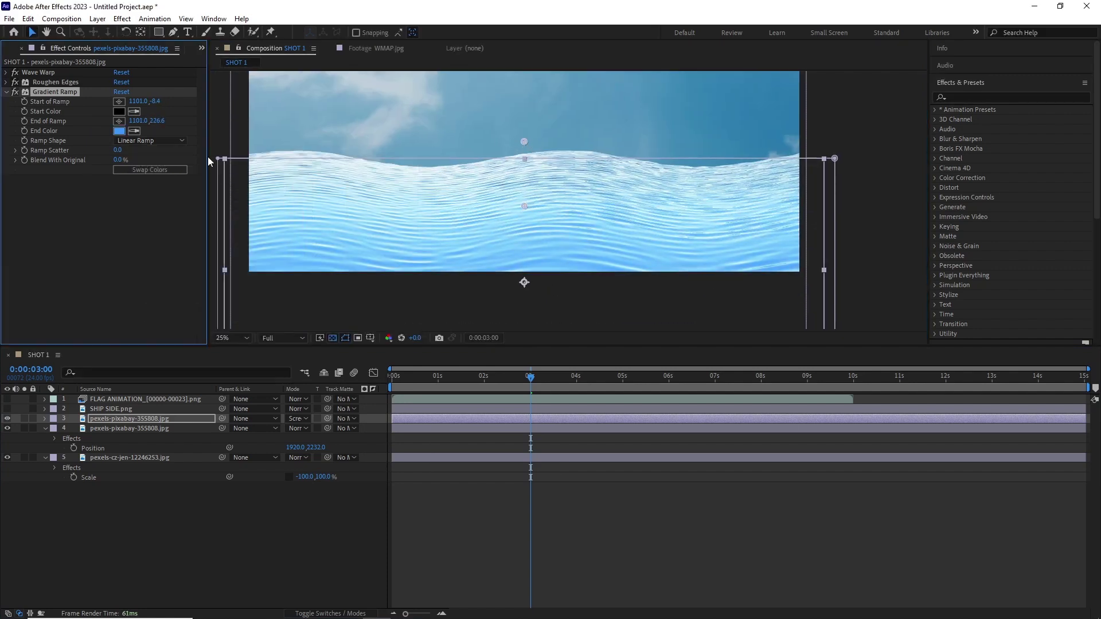
# - Move Gradient Ramp above Wave Warp in the effect order and shift the ramp's end to about 1103, 187.7
pyautogui.moveTo(40, 75); pyautogui.dragTo(40, 74)
pyautogui.click(524, 199)
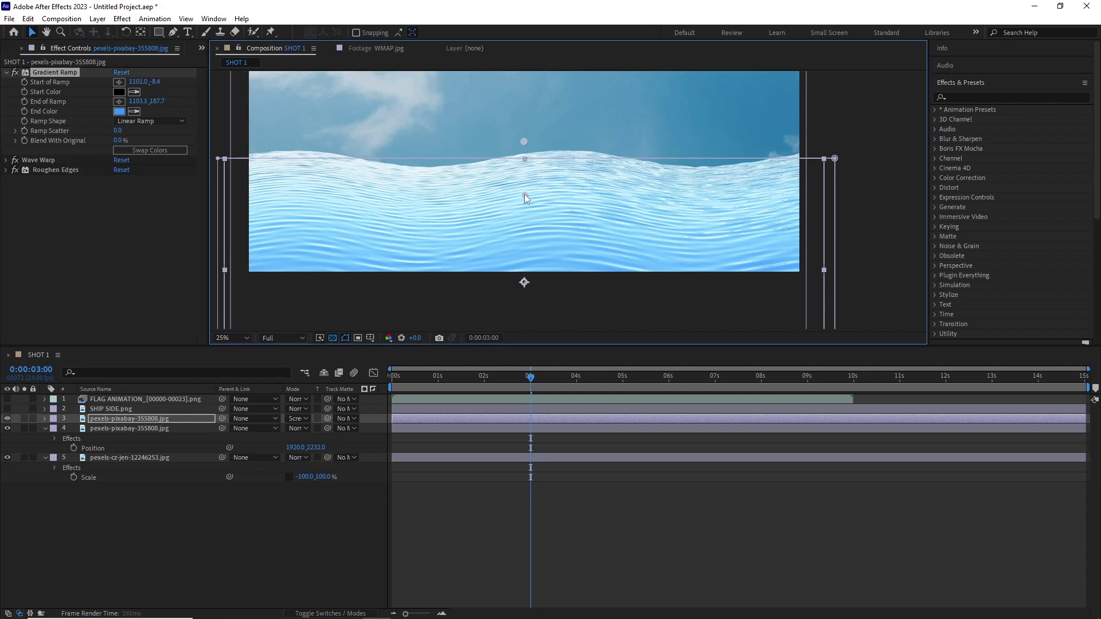
pyautogui.click(545, 516)
pyautogui.moveTo(560, 270); pyautogui.dragTo(581, 302)
pyautogui.moveTo(516, 377)
pyautogui.mouseDown()
pyautogui.moveTo(496, 377)
pyautogui.moveTo(509, 378)
pyautogui.mouseUp()
# - Make the SHIP SIDE.png layer visible and scale it to 214%
pyautogui.click(115, 409)
pyautogui.click(7, 409)
pyautogui.press('s')
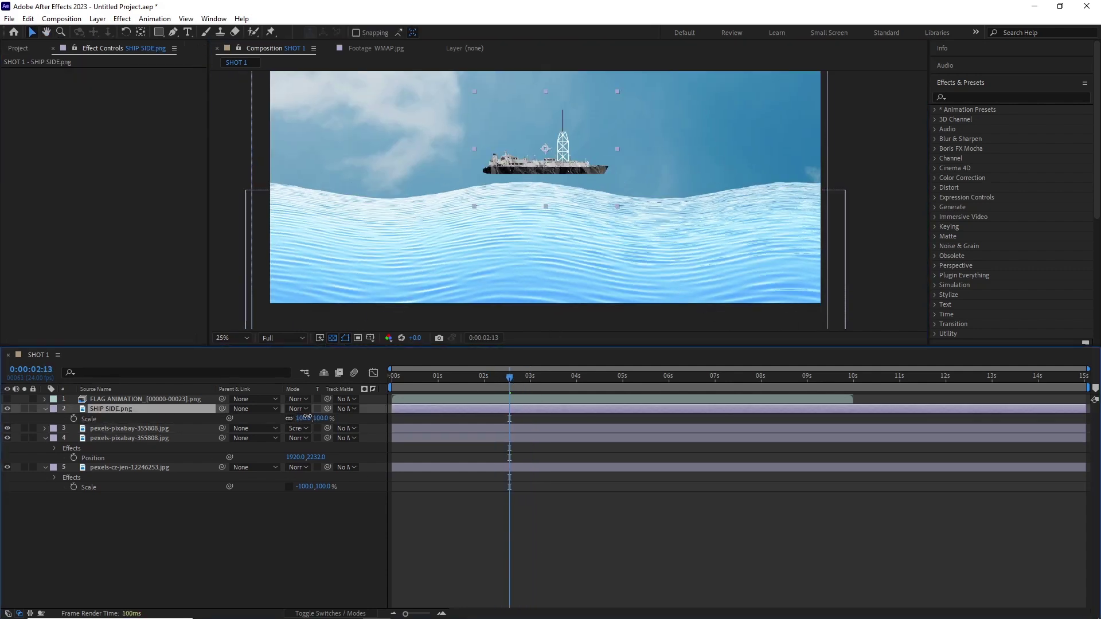
pyautogui.moveTo(304, 419); pyautogui.dragTo(369, 419)
pyautogui.moveTo(549, 189); pyautogui.dragTo(553, 135)
# - Make the flag animation layer visible, scale it to 109%, and attach it visually to the ship's flagpole
pyautogui.click(7, 399)
pyautogui.click(144, 399)
pyautogui.press('s')
pyautogui.moveTo(305, 408); pyautogui.dragTo(310, 409)
pyautogui.moveTo(545, 177); pyautogui.dragTo(535, 218)
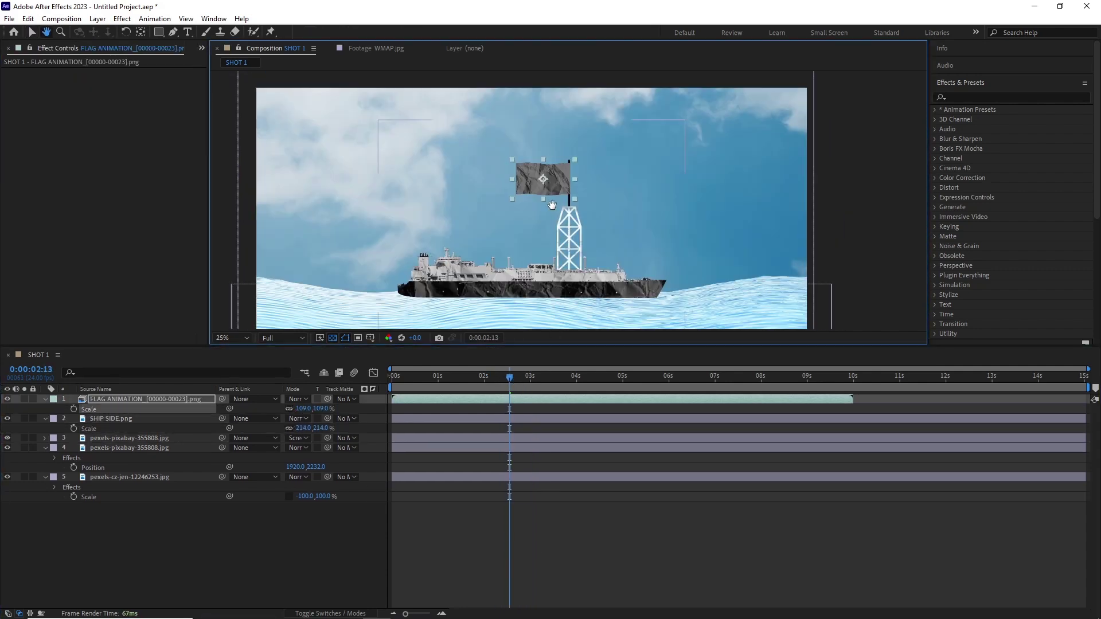
pyautogui.scroll(2, 535, 201)
pyautogui.moveTo(505, 172); pyautogui.dragTo(502, 172)
# - Place the flag layer beneath the ship, parent it to the ship, and scale the ship to 248%
pyautogui.moveTo(160, 399); pyautogui.dragTo(132, 399)
pyautogui.click(132, 400)
pyautogui.scroll(-2, 535, 210)
pyautogui.moveTo(535, 210); pyautogui.dragTo(560, 177)
pyautogui.moveTo(302, 409); pyautogui.dragTo(321, 409)
# - Apply Hue/Saturation to the flag with Colorize on, a red hue of 6x+1.0° and a saturation of 50
pyautogui.click(163, 418)
pyautogui.click(122, 19)
pyautogui.moveTo(201, 149)
pyautogui.click(310, 429)
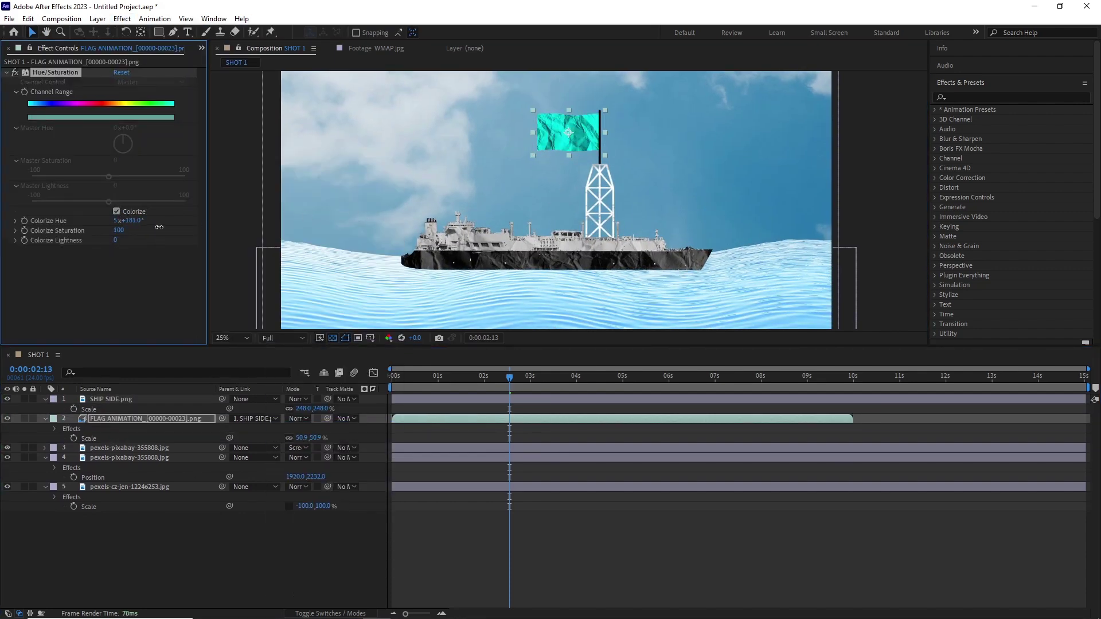
pyautogui.moveTo(107, 229); pyautogui.dragTo(92, 229)
pyautogui.click(401, 545)
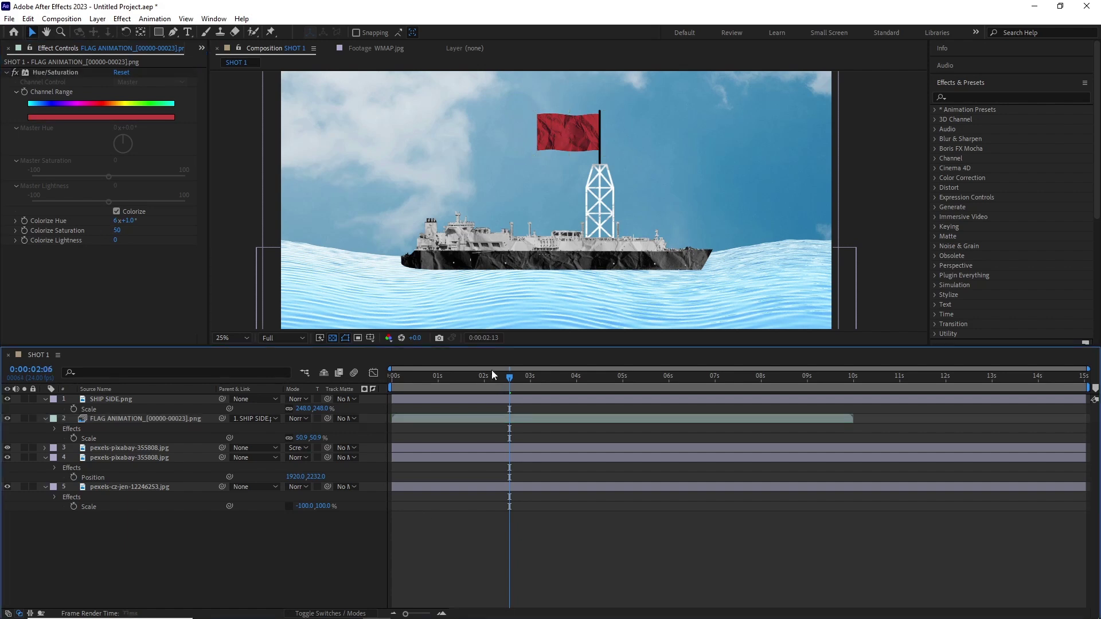
# - Enlarge the ship slightly at the start of the timeline and move it toward the frame's left edge
pyautogui.moveTo(491, 375); pyautogui.dragTo(390, 375)
pyautogui.moveTo(436, 230); pyautogui.dragTo(469, 228)
pyautogui.click(108, 400)
pyautogui.moveTo(304, 409); pyautogui.dragTo(315, 409)
pyautogui.moveTo(542, 263); pyautogui.dragTo(396, 273)
# - Separate the ship's position dimensions and set its starting X to 220 and Y to 960
pyautogui.press('p')
pyautogui.moveTo(442, 374); pyautogui.dragTo(390, 376)
pyautogui.moveTo(293, 409)
pyautogui.mouseDown()
pyautogui.moveTo(255, 409)
pyautogui.moveTo(285, 409)
pyautogui.mouseUp()
pyautogui.moveTo(295, 419); pyautogui.dragTo(289, 418)
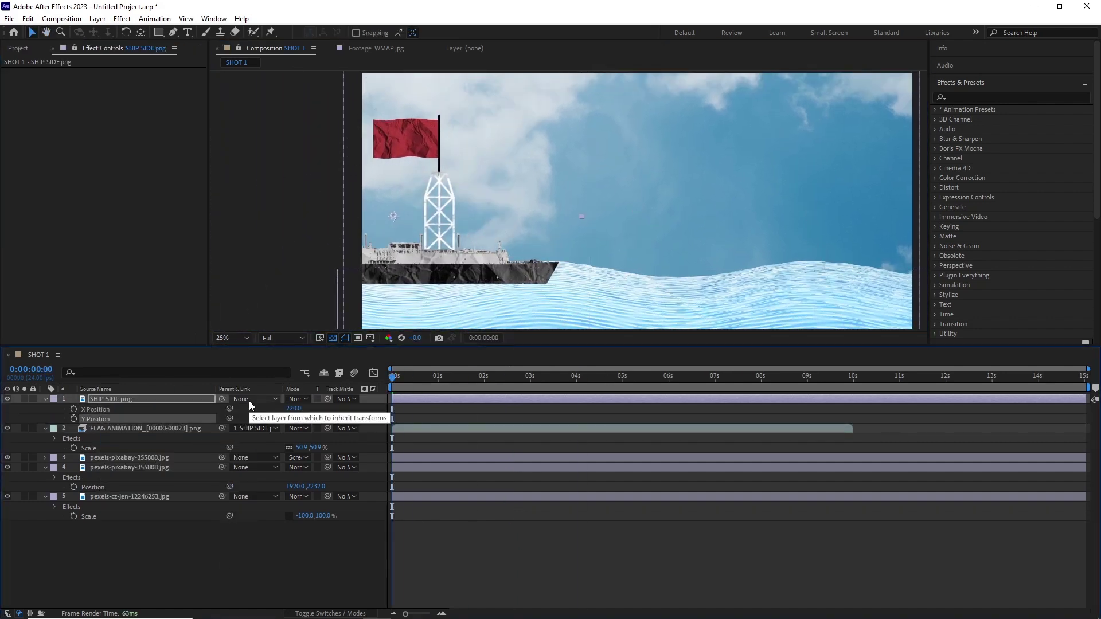
# - Keyframe the ship's X Position at 0 seconds and set it to 3476 at 5 seconds
pyautogui.click(73, 409)
pyautogui.moveTo(393, 378); pyautogui.dragTo(622, 380)
pyautogui.moveTo(631, 229); pyautogui.dragTo(558, 222)
pyautogui.click(623, 380)
pyautogui.moveTo(294, 409); pyautogui.dragTo(750, 387)
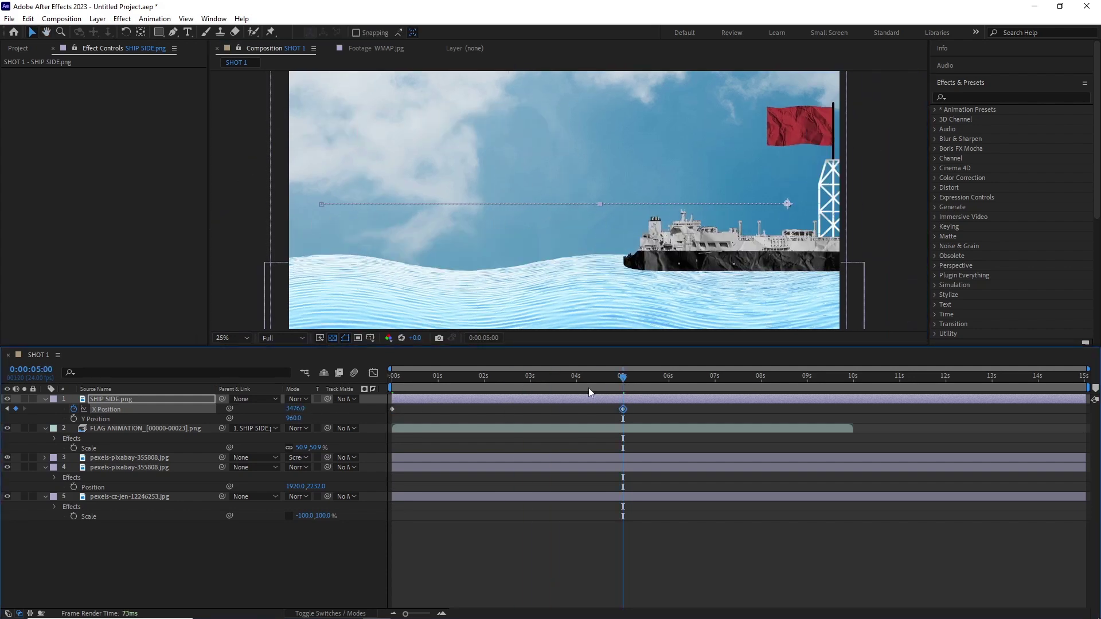
# - Shorten the work area to about 6 seconds and preview the ship's crossing
pyautogui.press('Home')
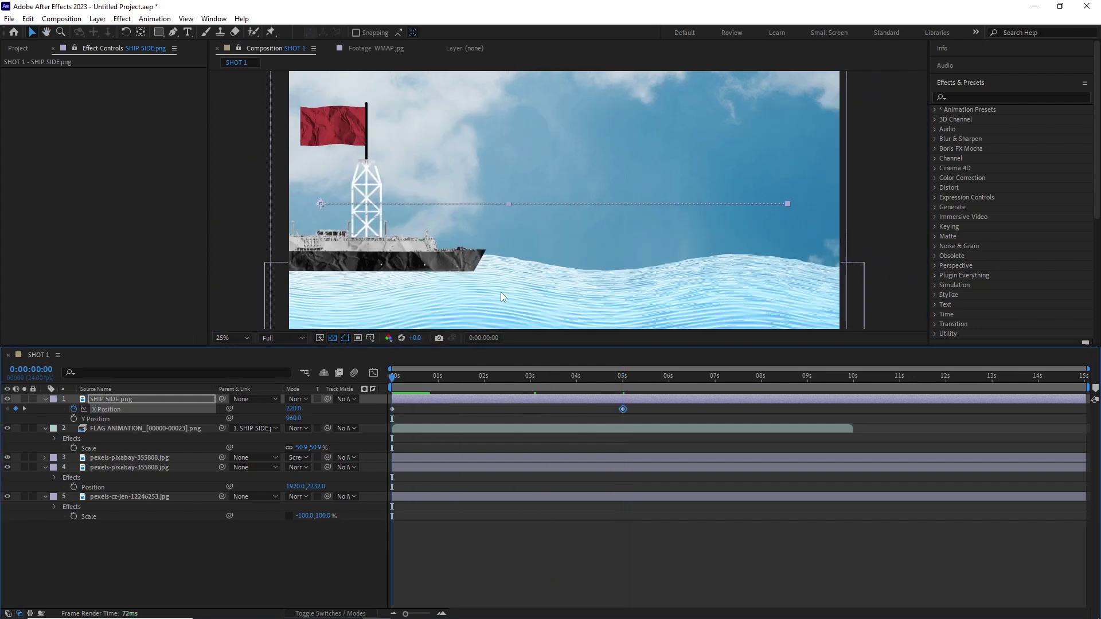
pyautogui.moveTo(1088, 387); pyautogui.dragTo(671, 389)
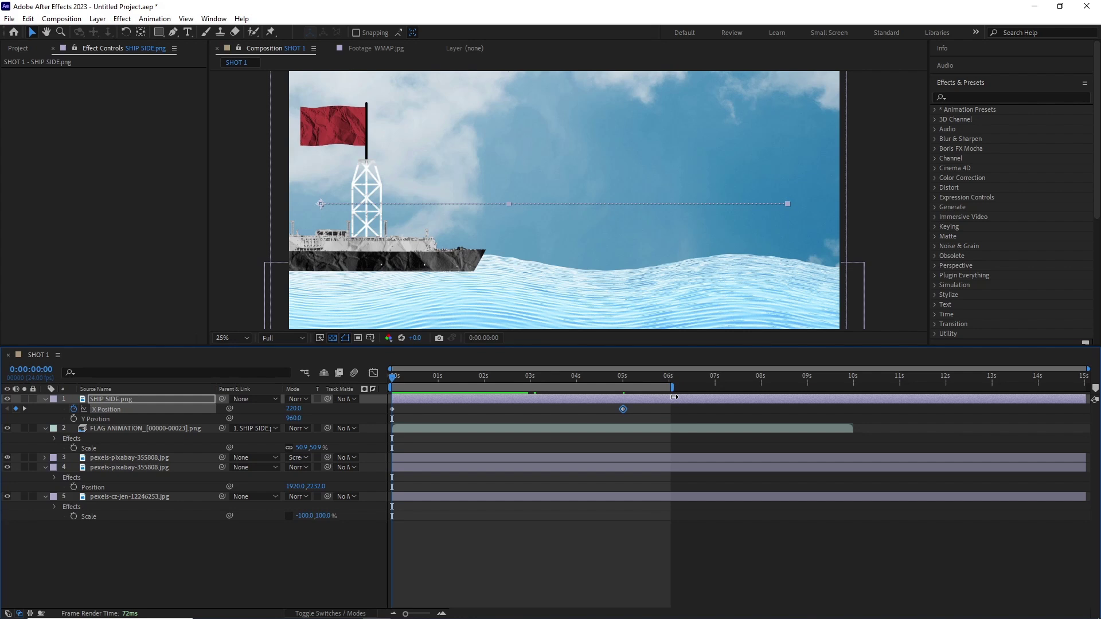
pyautogui.press('space')
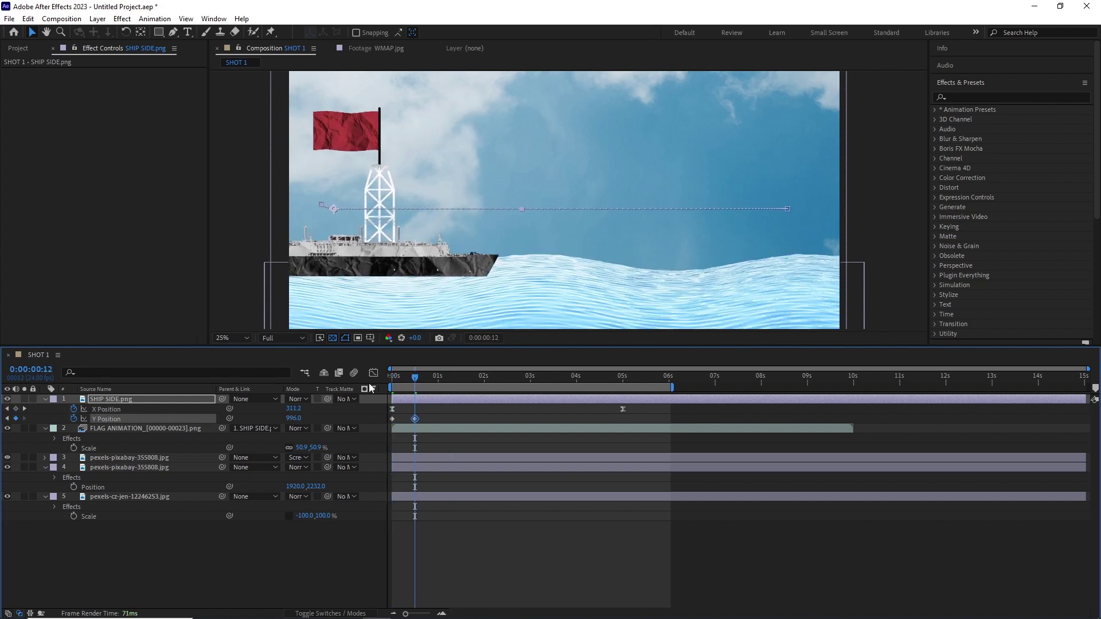
# - Complete the ship's vertical bob by pasting its first Y Position keyframe after the 996 one, and ease the Y keyframes
pyautogui.click(392, 419)
pyautogui.moveTo(415, 377); pyautogui.dragTo(392, 379)
pyautogui.hotkey('ctrl', 'v')
pyautogui.click(106, 419)
pyautogui.press('F9')
# - Add a loopOut() expression to the ship's Y Position and preview the repeating bob
pyautogui.keyDown('alt'); pyautogui.click(74, 419); pyautogui.keyUp('alt')
pyautogui.write('loopOut()')
pyautogui.click(447, 568)
pyautogui.press('space')
# - Move the ship's last X Position keyframe to 6 seconds and preview the slower crossing
pyautogui.moveTo(623, 409); pyautogui.dragTo(668, 409)
pyautogui.press('space')
pyautogui.click(516, 573)
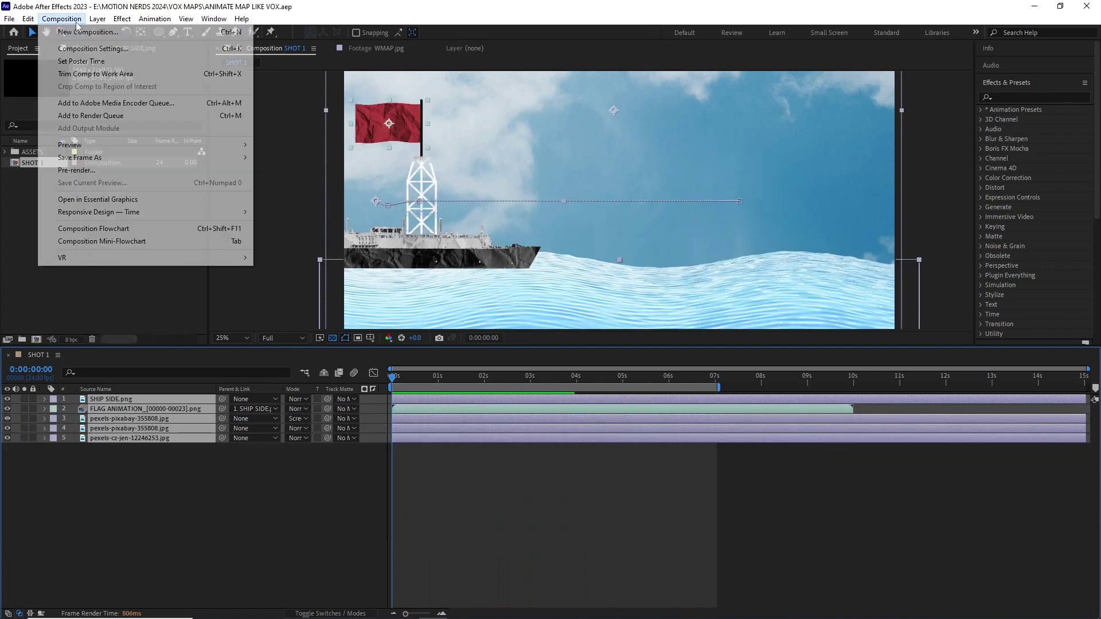
# - Create a 1920 × 1080, 24 fps composition named Final and add WMAP.jpg to it
pyautogui.click(92, 43)
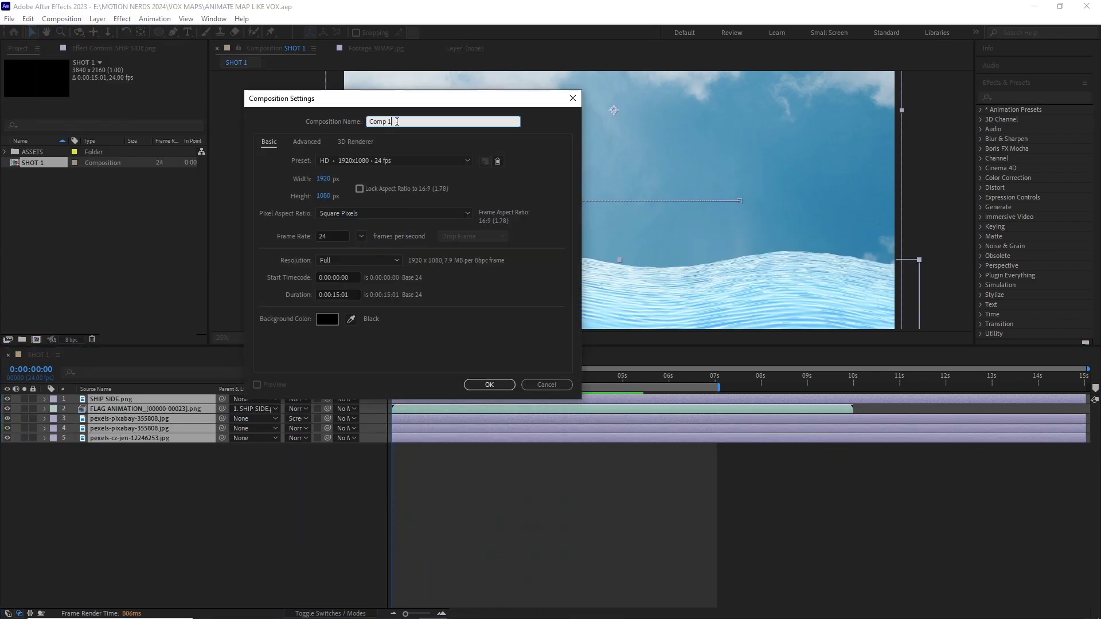
pyautogui.press('Return')
pyautogui.click(5, 152)
pyautogui.moveTo(46, 228); pyautogui.dragTo(109, 436)
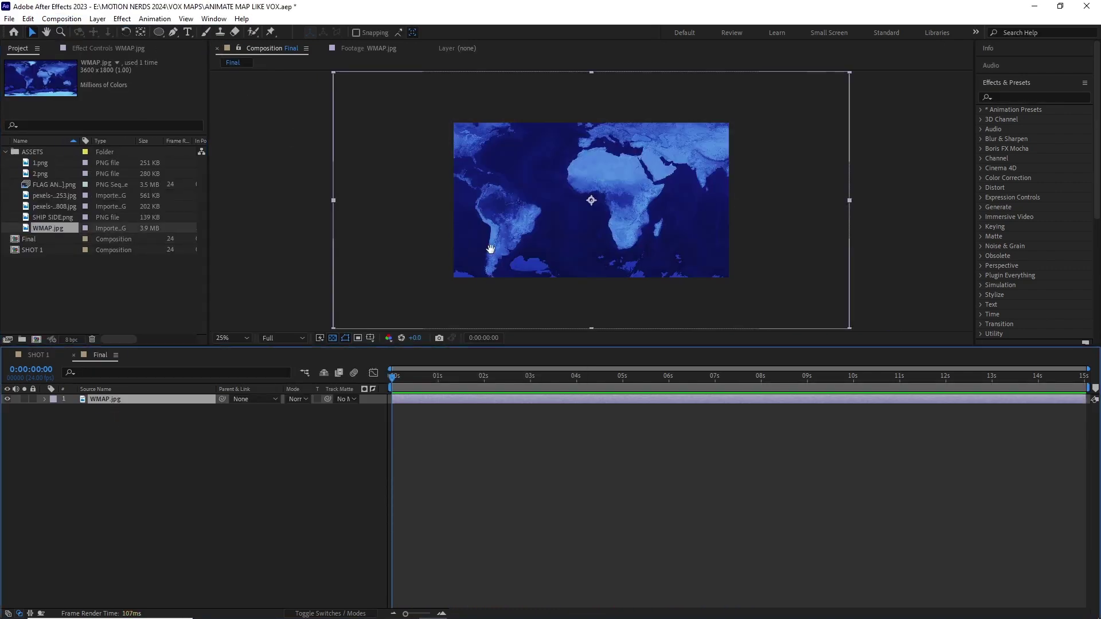
# - Show rulers, cross two guides in the Atlantic between South America and Africa, and move the map's anchor point to their intersection
pyautogui.moveTo(489, 247); pyautogui.dragTo(441, 248)
pyautogui.hotkey('ctrl', 'r')
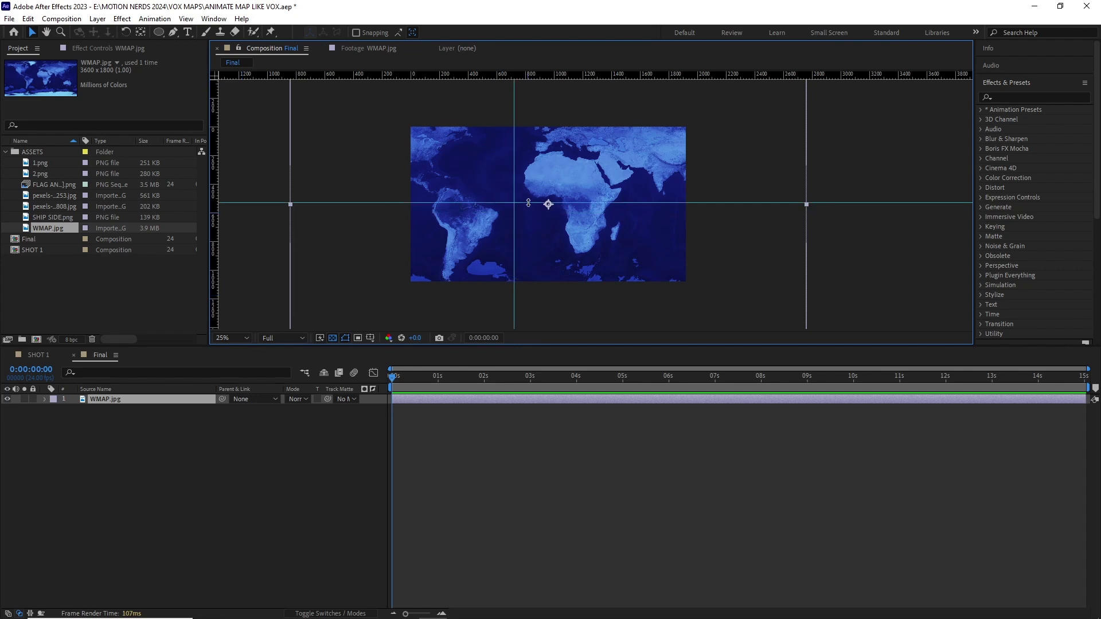
pyautogui.scroll(2, 497, 236)
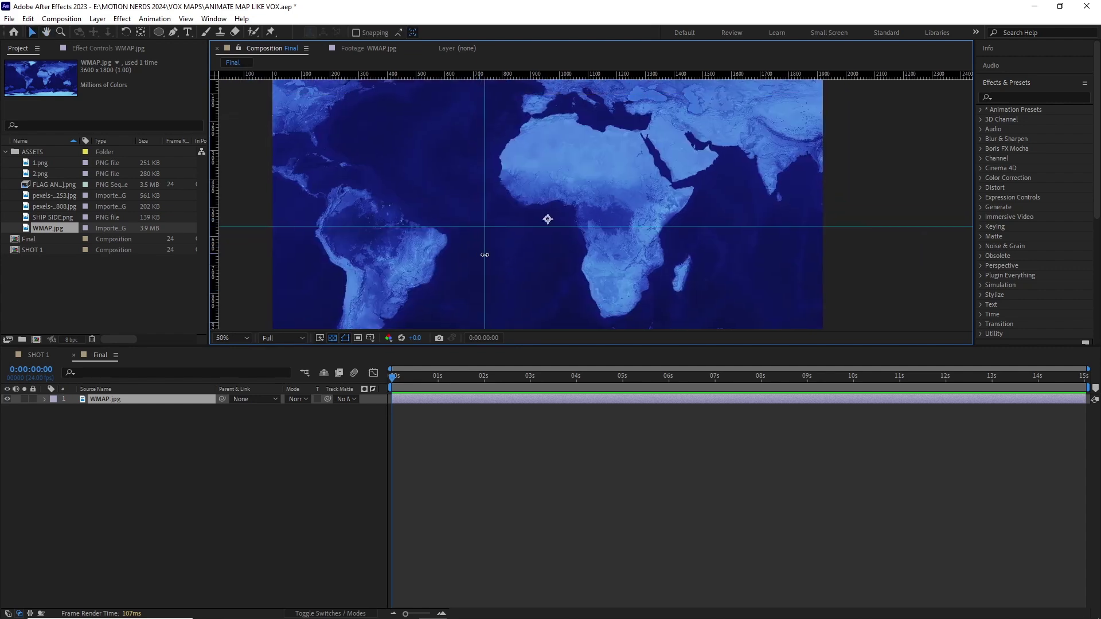
pyautogui.scroll(-2, 499, 229)
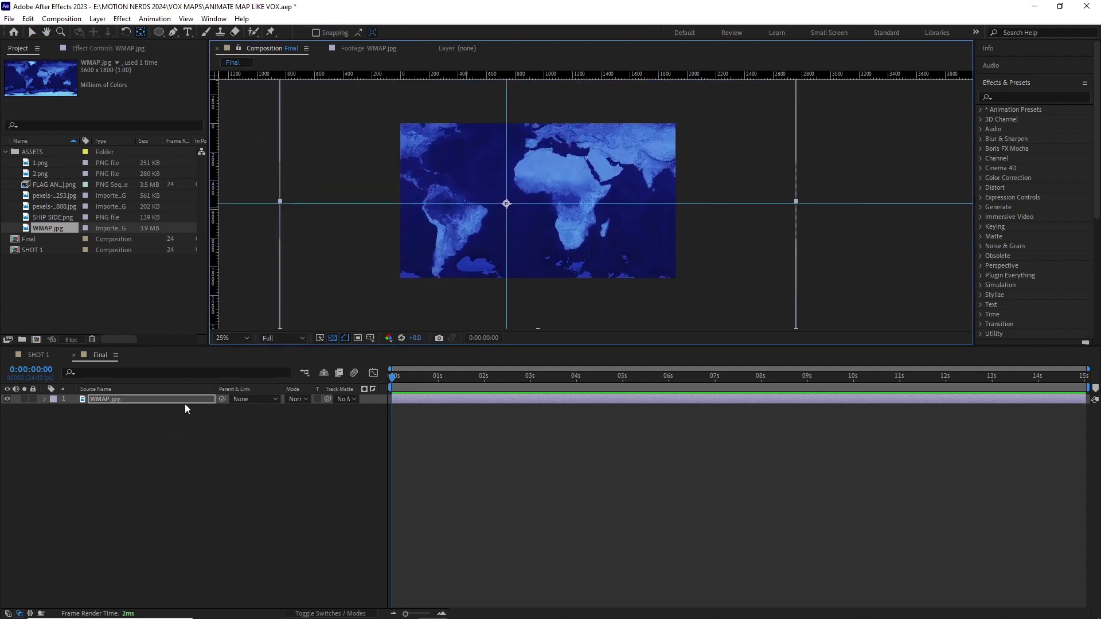
pyautogui.scroll(2, 504, 200)
pyautogui.scroll(-2, 511, 263)
# - Create a 1000 × 800 composition named Ship side_1 and copy the ship and flag layers from SHOT 1 into it
pyautogui.hotkey('ctrl', 'n')
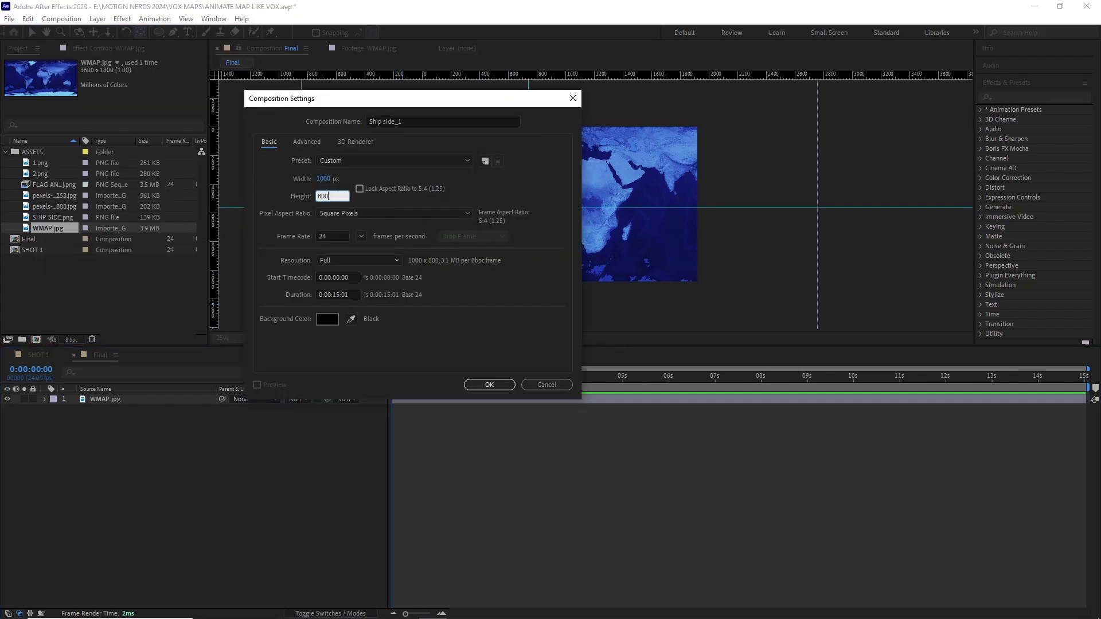
pyautogui.press('Return')
pyautogui.click(38, 355)
pyautogui.click(115, 475)
pyautogui.click(115, 409)
pyautogui.keyDown('ctrl'); pyautogui.click(115, 399); pyautogui.keyUp('ctrl')
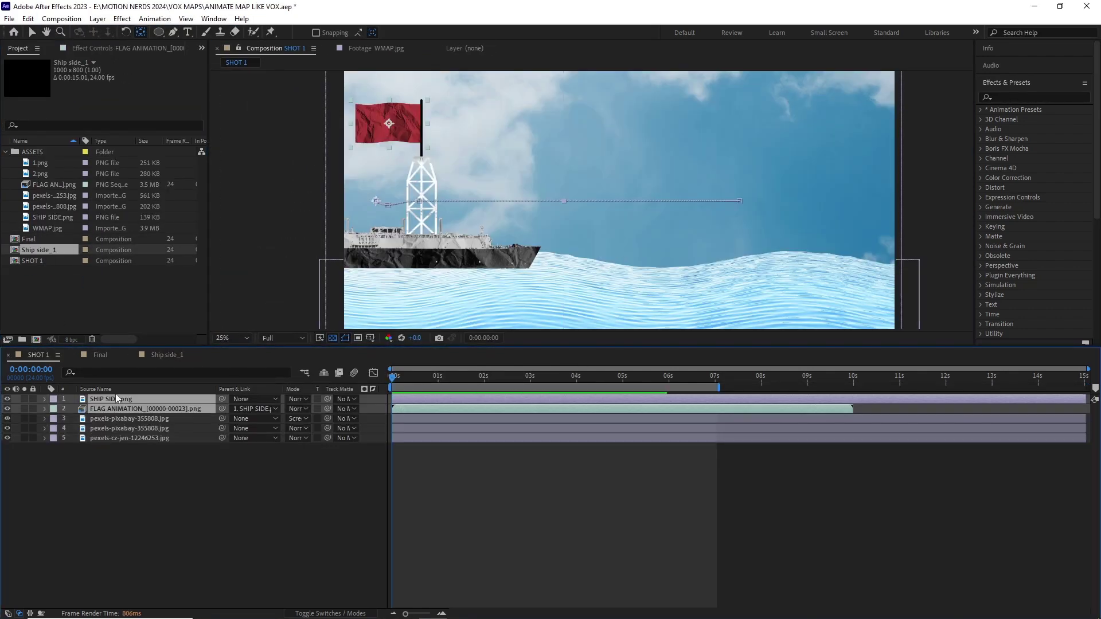
pyautogui.hotkey('ctrl', 'c')
pyautogui.click(166, 355)
pyautogui.hotkey('ctrl', 'v')
# - Remove the X and Y Position animation from the copied ship layer
pyautogui.click(174, 410)
pyautogui.press('u')
pyautogui.click(73, 420)
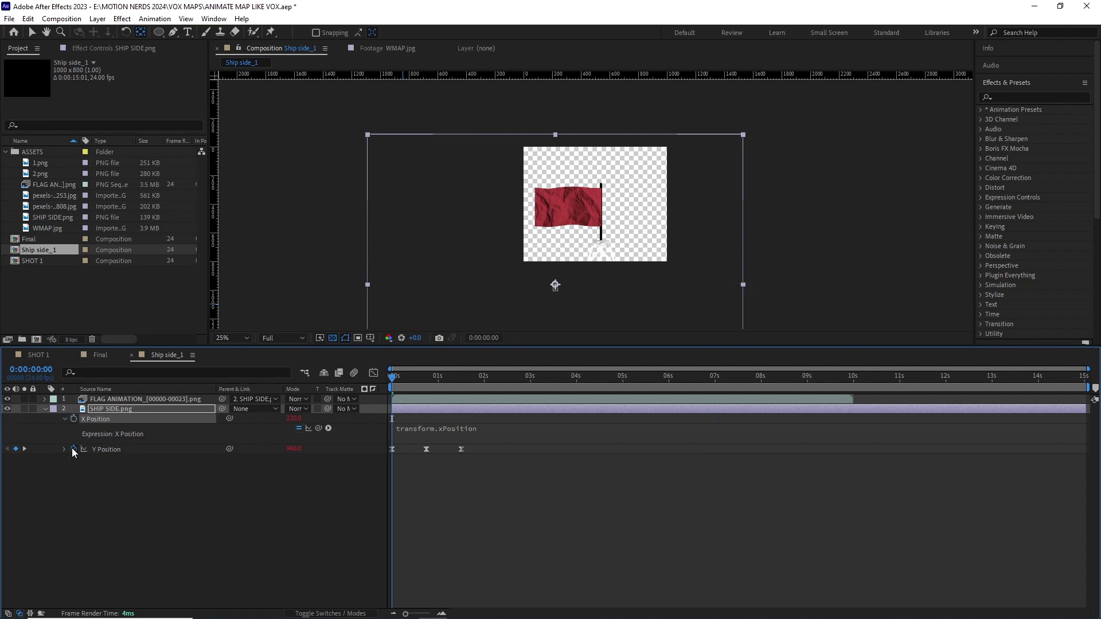
pyautogui.click(74, 449)
# - Scale the copied ship to 104% and position it at about X 492, Y 398 to fit the frame with its flag
pyautogui.click(173, 409)
pyautogui.press('p')
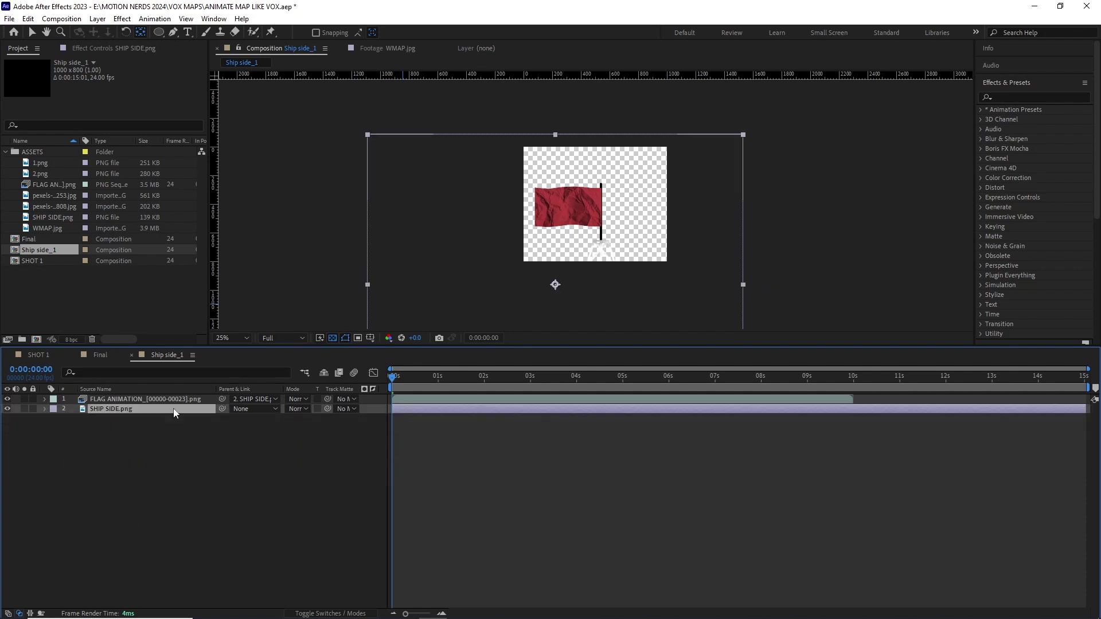
pyautogui.press('p')
pyautogui.hotkey('shift', 's')
pyautogui.moveTo(301, 439); pyautogui.dragTo(216, 438)
pyautogui.press('v')
pyautogui.moveTo(554, 286); pyautogui.dragTo(596, 200)
pyautogui.scroll(2, 636, 194)
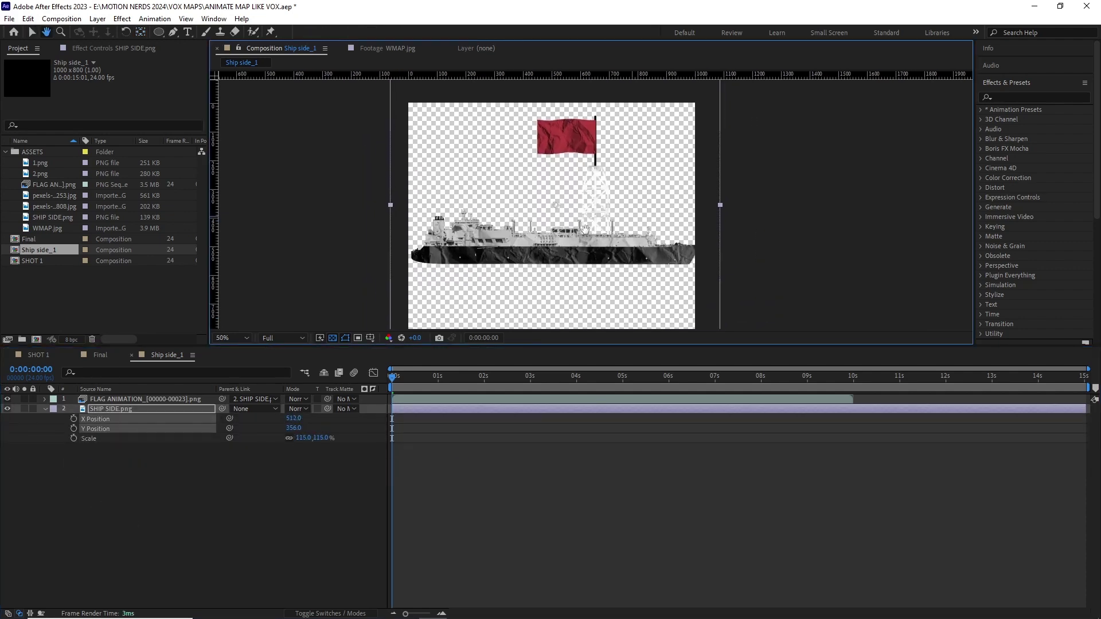
pyautogui.moveTo(626, 287); pyautogui.dragTo(639, 289)
pyautogui.moveTo(304, 438); pyautogui.dragTo(297, 438)
pyautogui.moveTo(562, 234); pyautogui.dragTo(556, 244)
pyautogui.moveTo(556, 243); pyautogui.dragTo(514, 235)
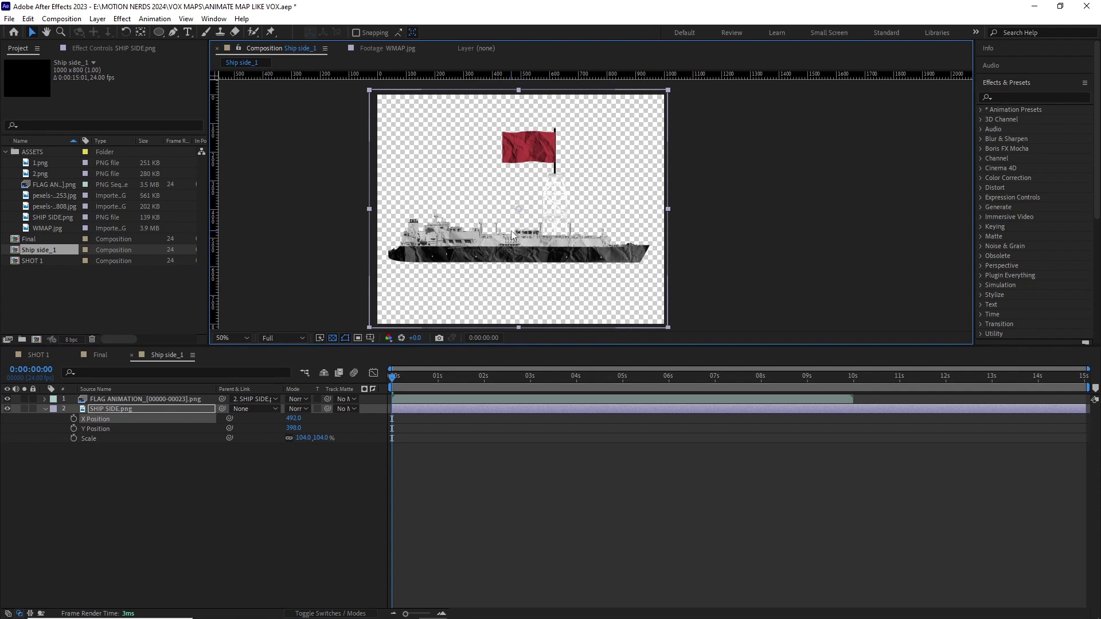
# - Add Ship side_1 above the map in Final, scaled to 11% and placed on the guide intersection
pyautogui.click(131, 355)
pyautogui.press('Home')
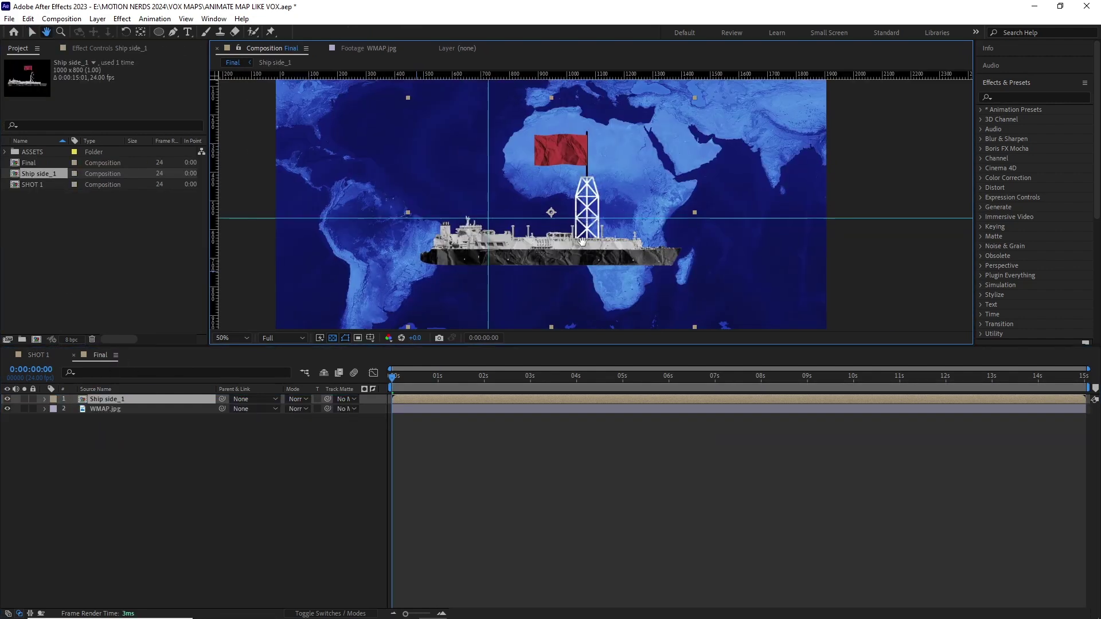
pyautogui.press('s')
pyautogui.moveTo(301, 409); pyautogui.dragTo(254, 408)
pyautogui.scroll(2, 503, 220)
pyautogui.scroll(-2, 433, 277)
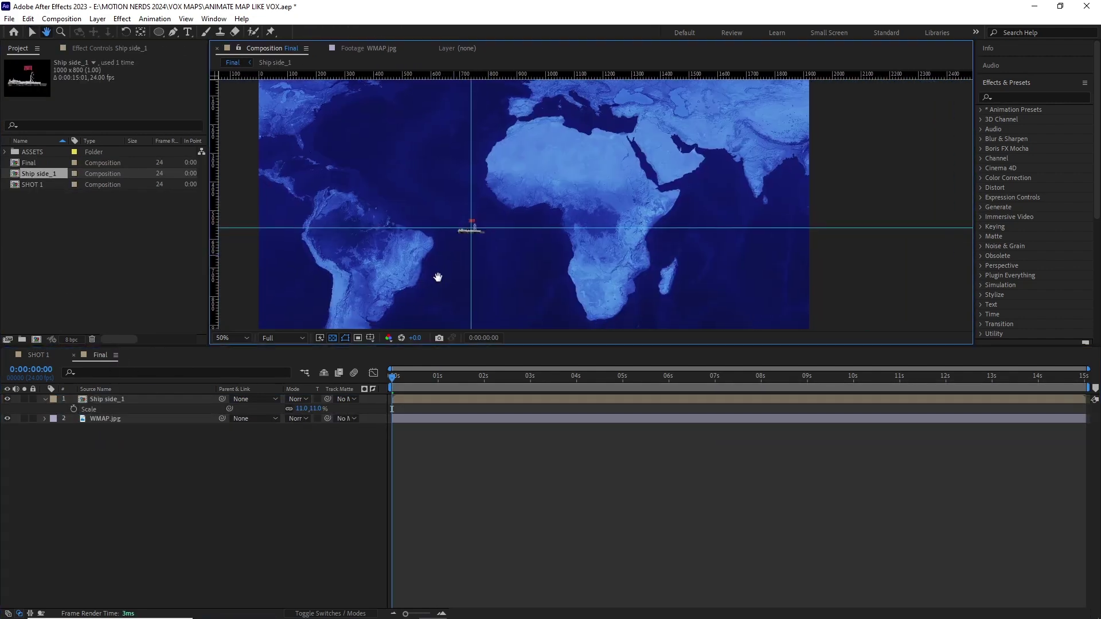
# - Create a shape layer named Mark containing a light blue circle with a 15 px stroke, centered on the guide intersection
pyautogui.click(97, 18)
pyautogui.moveTo(172, 32)
pyautogui.click(303, 94)
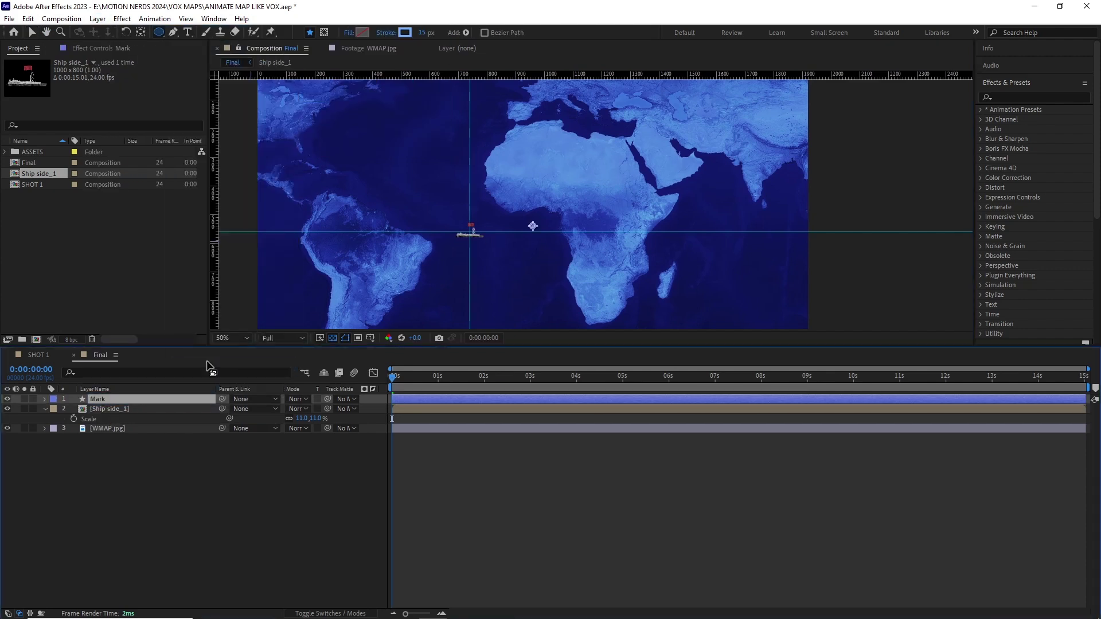
pyautogui.moveTo(508, 170); pyautogui.dragTo(585, 247)
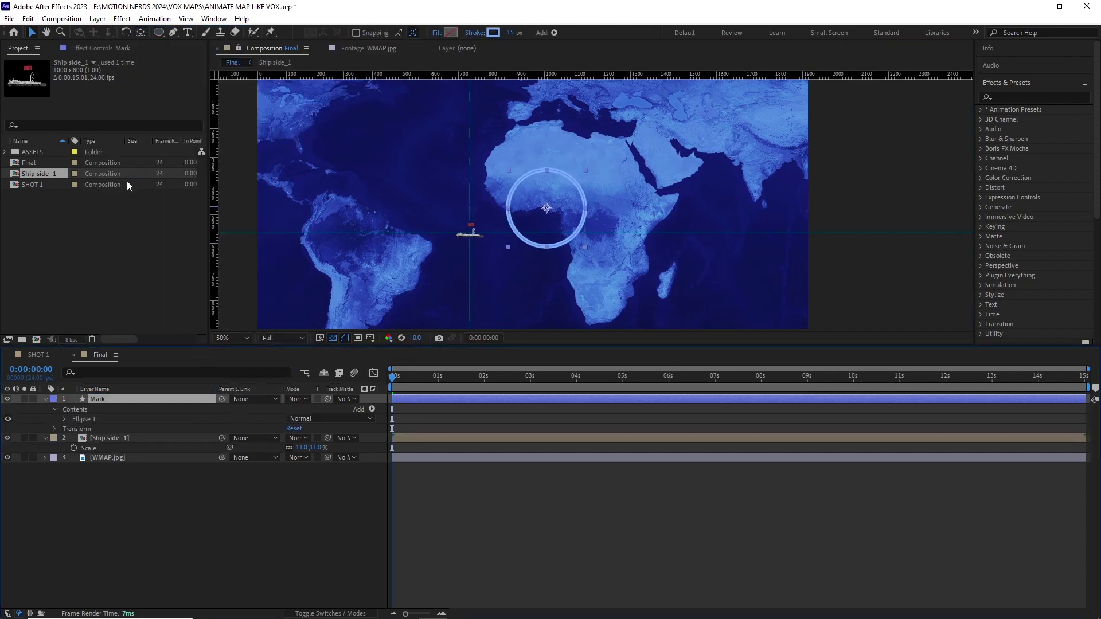
pyautogui.moveTo(546, 208); pyautogui.dragTo(470, 233)
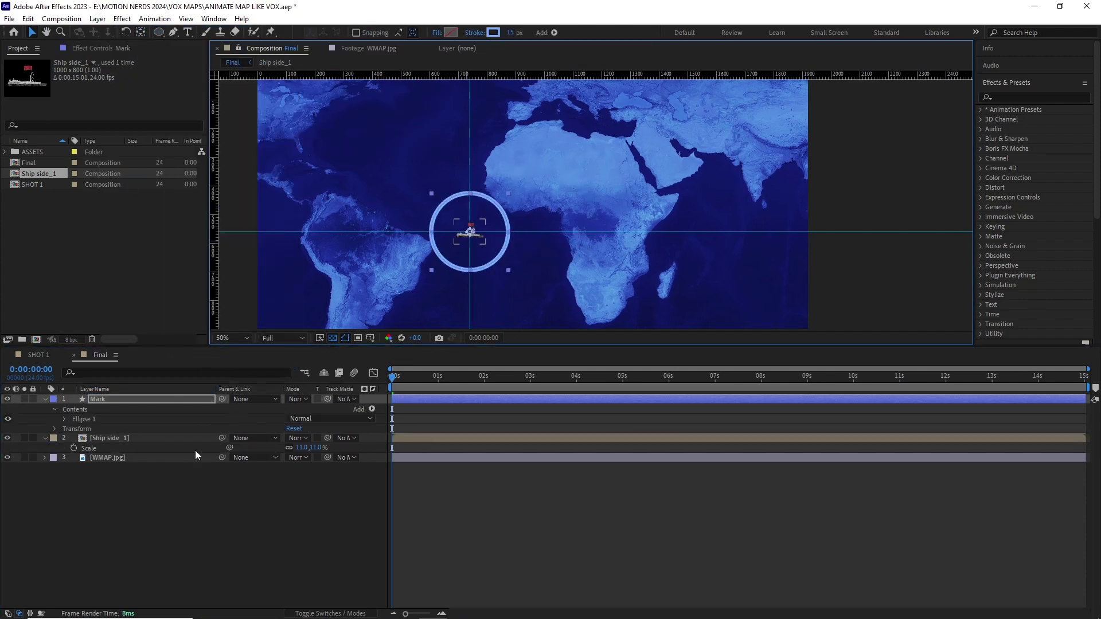
# - Scale the Mark circle to 70% and place its layer beneath Ship side_1
pyautogui.press('s')
pyautogui.moveTo(299, 408); pyautogui.dragTo(281, 400)
pyautogui.moveTo(100, 398); pyautogui.dragTo(112, 427)
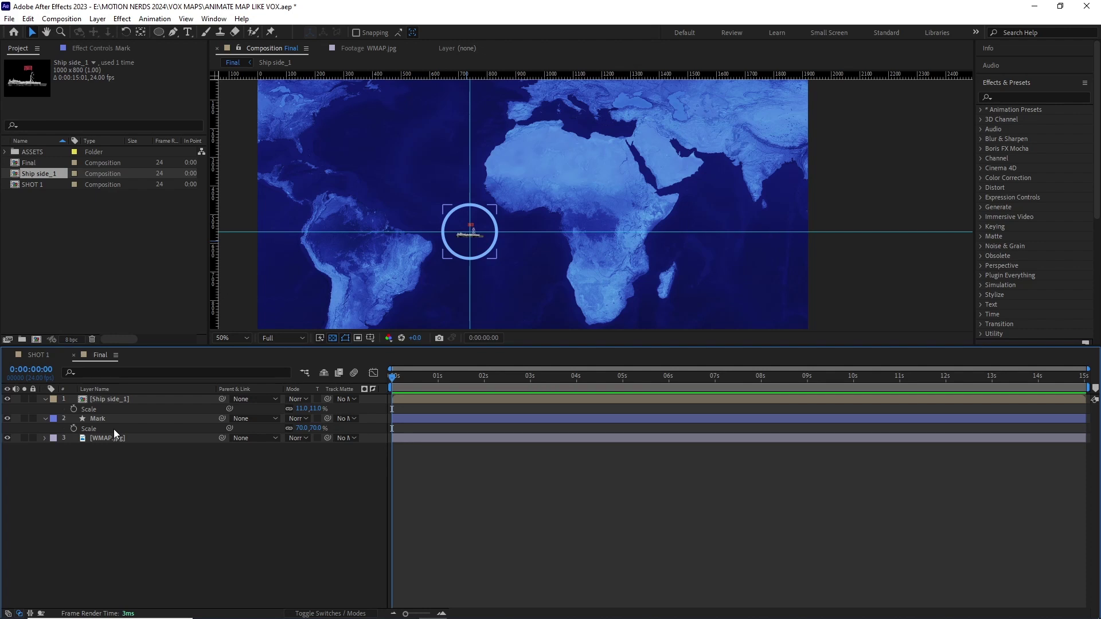
# - Parent the Ship side_1 and Mark layers to the WMAP.jpg map layer
pyautogui.click(109, 399)
pyautogui.keyDown('shift'); pyautogui.click(98, 418); pyautogui.keyUp('shift')
pyautogui.moveTo(222, 418); pyautogui.dragTo(149, 438)
pyautogui.click(132, 438)
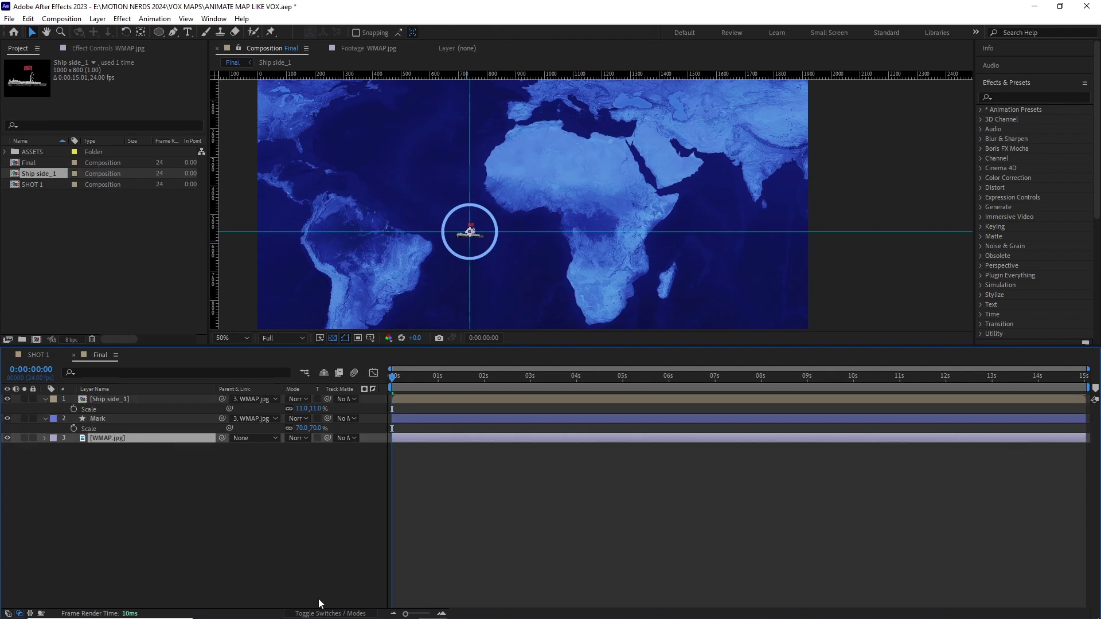
# - Turn the Ship side_1, Mark and WMAP.jpg layers into 3D layers and collapse their properties
pyautogui.click(327, 614)
pyautogui.click(349, 399)
pyautogui.click(349, 468)
pyautogui.click(350, 534)
pyautogui.click(45, 399)
pyautogui.click(46, 409)
pyautogui.click(172, 487)
# - Animate Ship side_1's position with keyframes at 0 and 5 seconds so it drifts rightward, and preview it
pyautogui.moveTo(376, 378); pyautogui.dragTo(565, 390)
pyautogui.click(109, 399)
pyautogui.hotkey('alt', 'shift', 'p')
pyautogui.moveTo(295, 408); pyautogui.dragTo(314, 408)
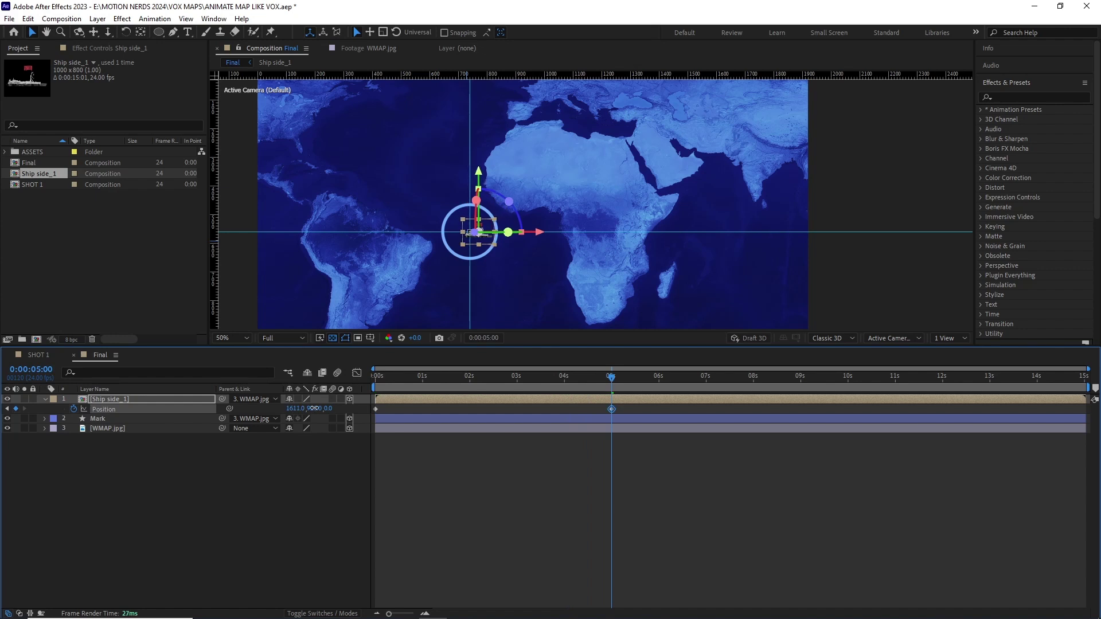
pyautogui.press('space')
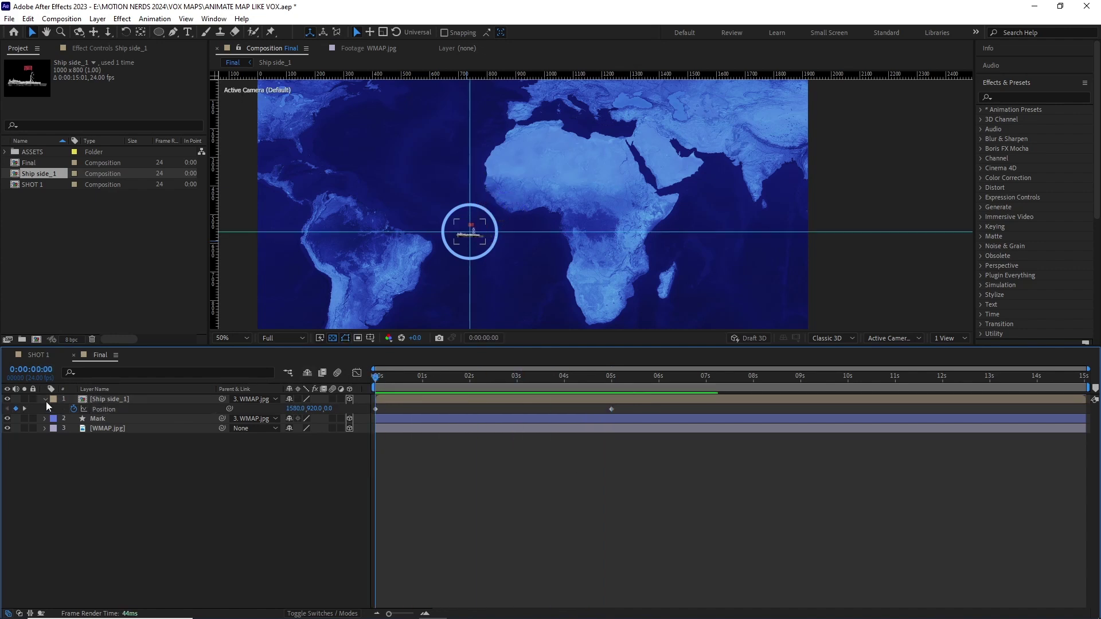
# - Add SHOT 1 as the uppermost layer in Final and delay the three map layers to start at about 0:00:04:18
pyautogui.click(45, 400)
pyautogui.moveTo(32, 184); pyautogui.dragTo(258, 402)
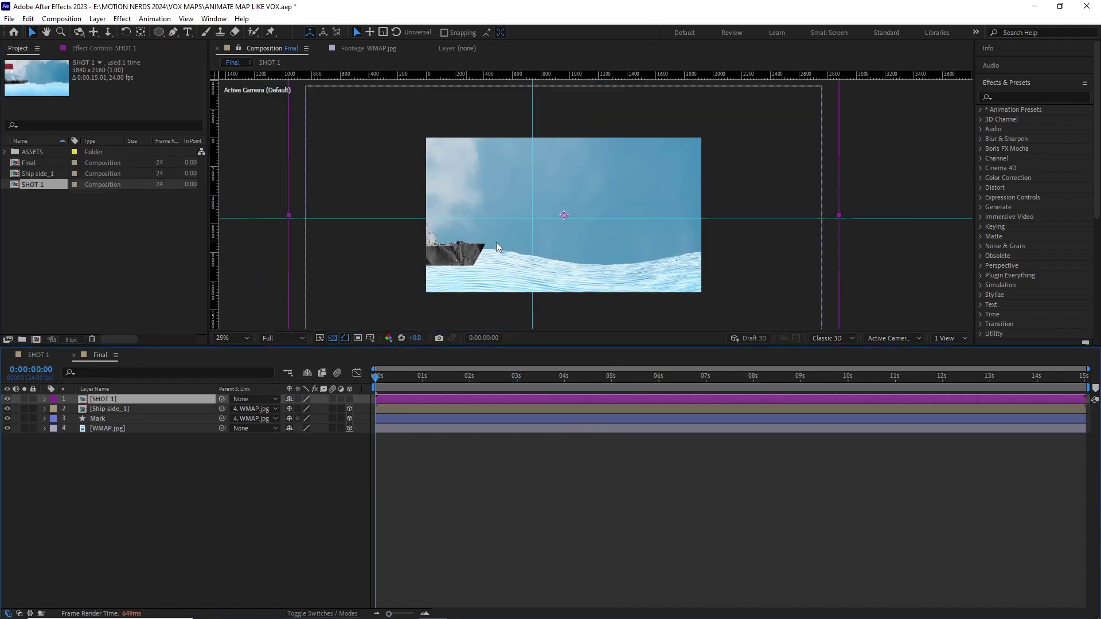
pyautogui.moveTo(497, 243); pyautogui.dragTo(481, 241)
pyautogui.moveTo(450, 455); pyautogui.dragTo(416, 411)
pyautogui.moveTo(644, 420); pyautogui.dragTo(666, 421)
pyautogui.click(596, 475)
pyautogui.moveTo(450, 378); pyautogui.dragTo(523, 377)
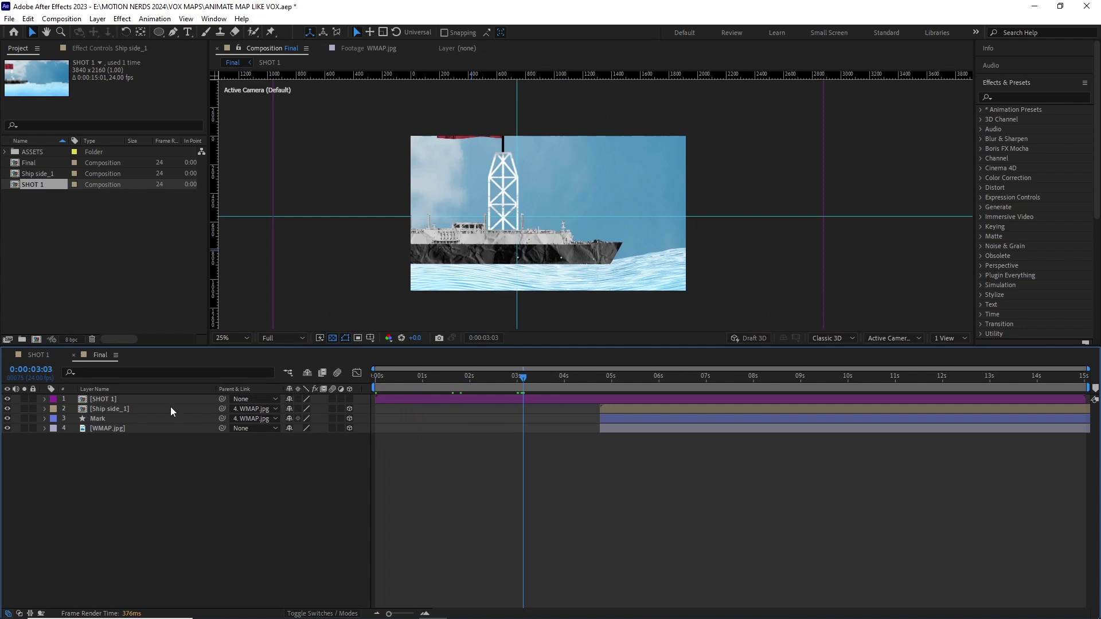
# - Scale the SHOT 1 layer to 60%
pyautogui.click(161, 400)
pyautogui.press('s')
pyautogui.moveTo(298, 408); pyautogui.dragTo(272, 407)
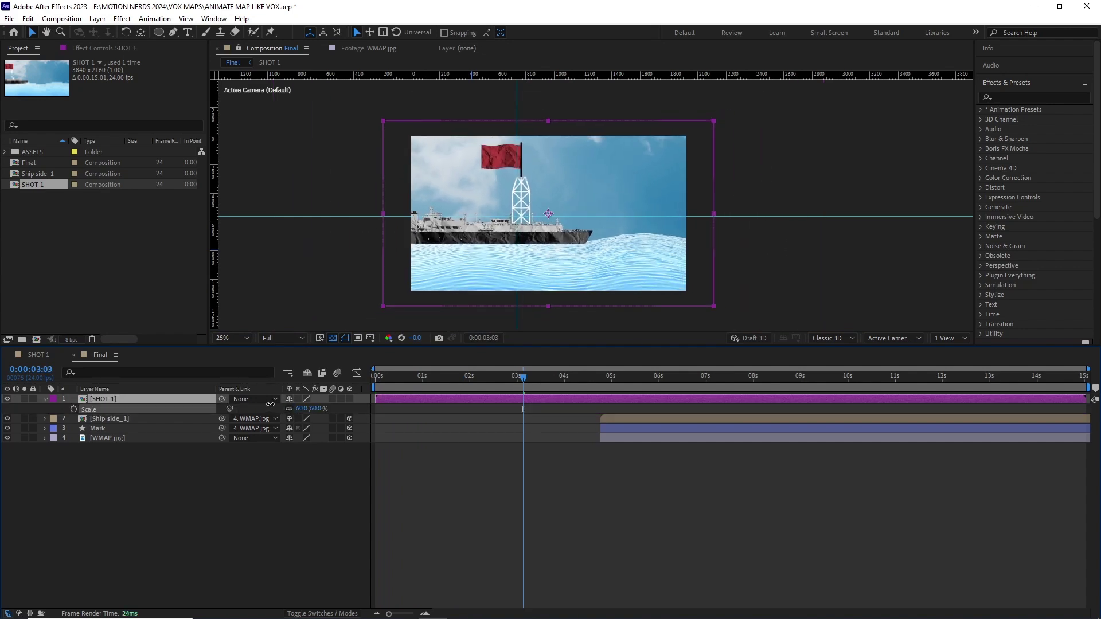
# - Keyframe SHOT 1's scale from 60% at 0:00:04:00 to 50% at 0:00:04:12 and apply Easy Ease
pyautogui.moveTo(383, 379); pyautogui.dragTo(563, 384)
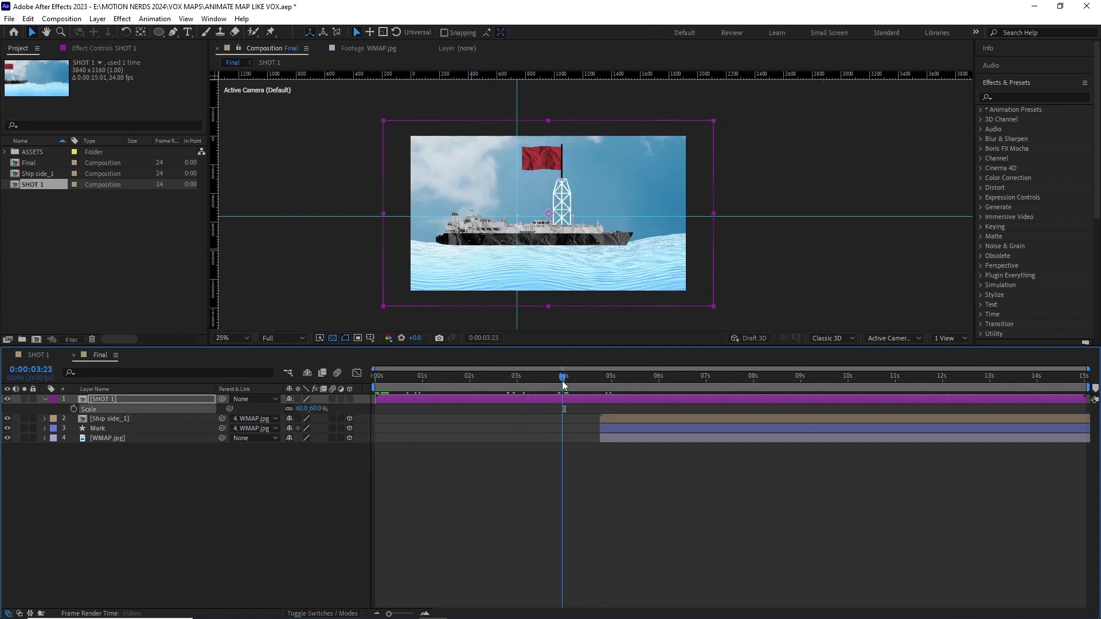
pyautogui.click(584, 380)
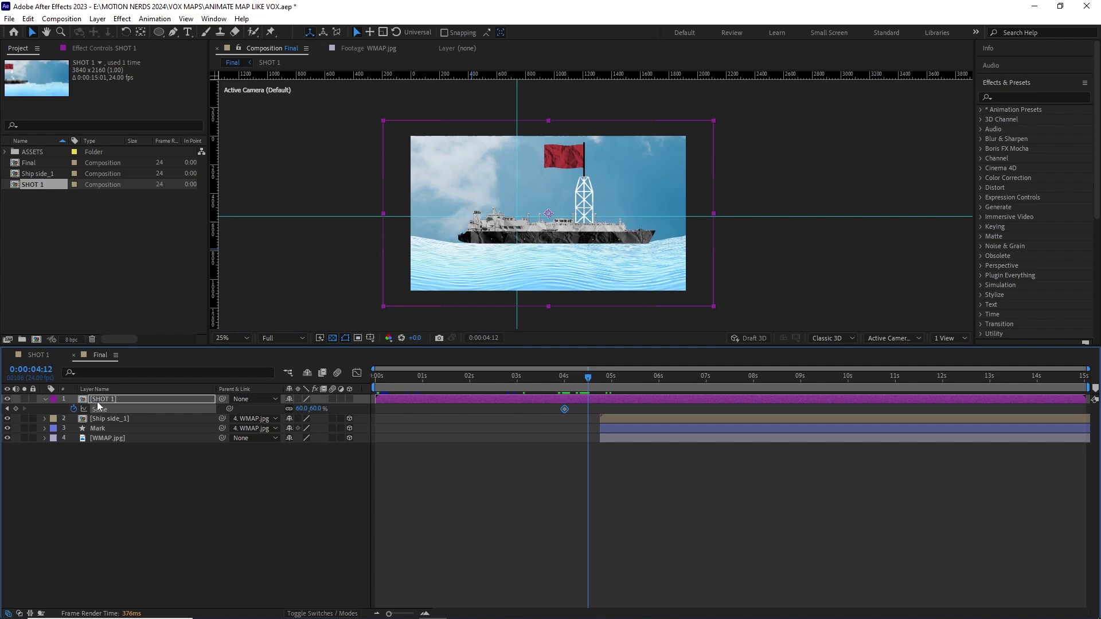
pyautogui.click(98, 402)
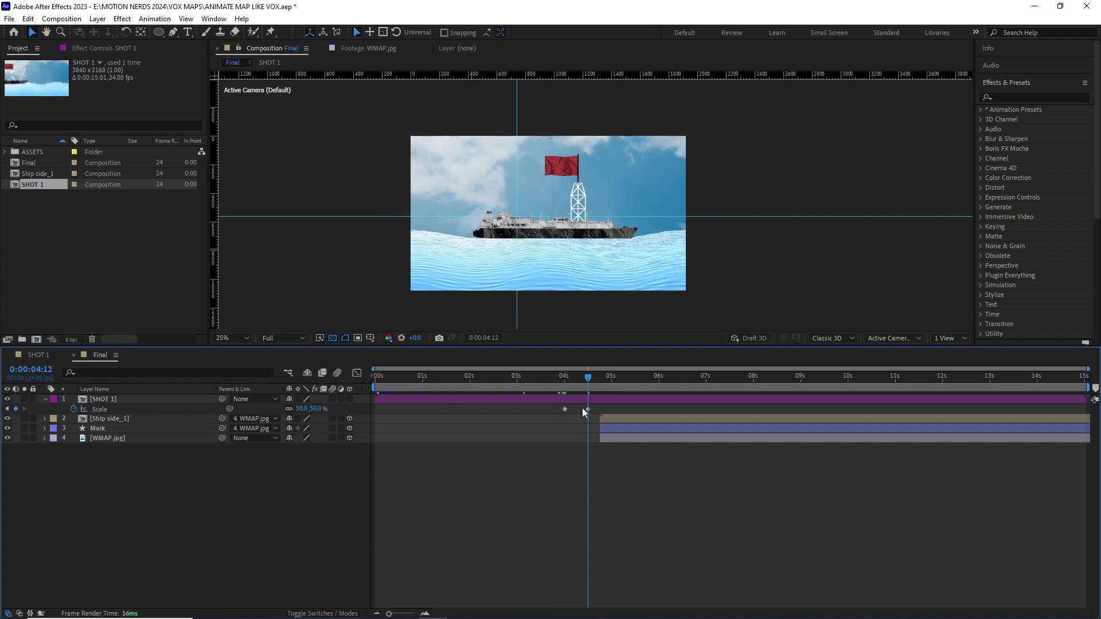
pyautogui.moveTo(584, 382); pyautogui.dragTo(588, 390)
pyautogui.click(99, 409)
pyautogui.press('F9')
# - Reshape SHOT 1's scale speed curve so the change peaks early and settles slowly
pyautogui.click(357, 373)
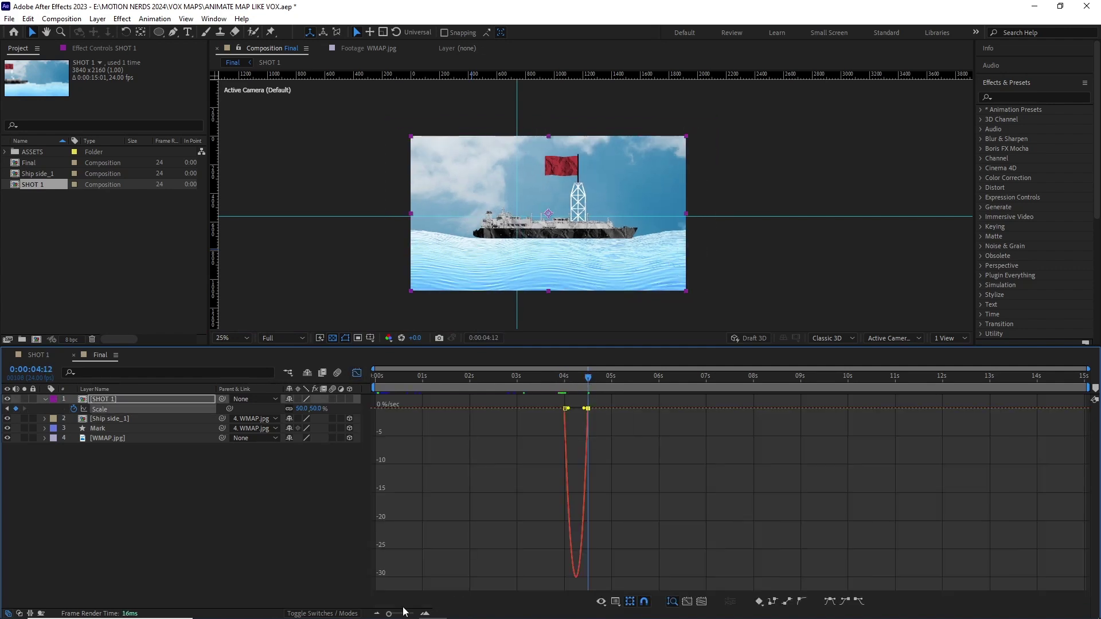
pyautogui.moveTo(403, 612); pyautogui.dragTo(409, 613)
pyautogui.click(655, 409)
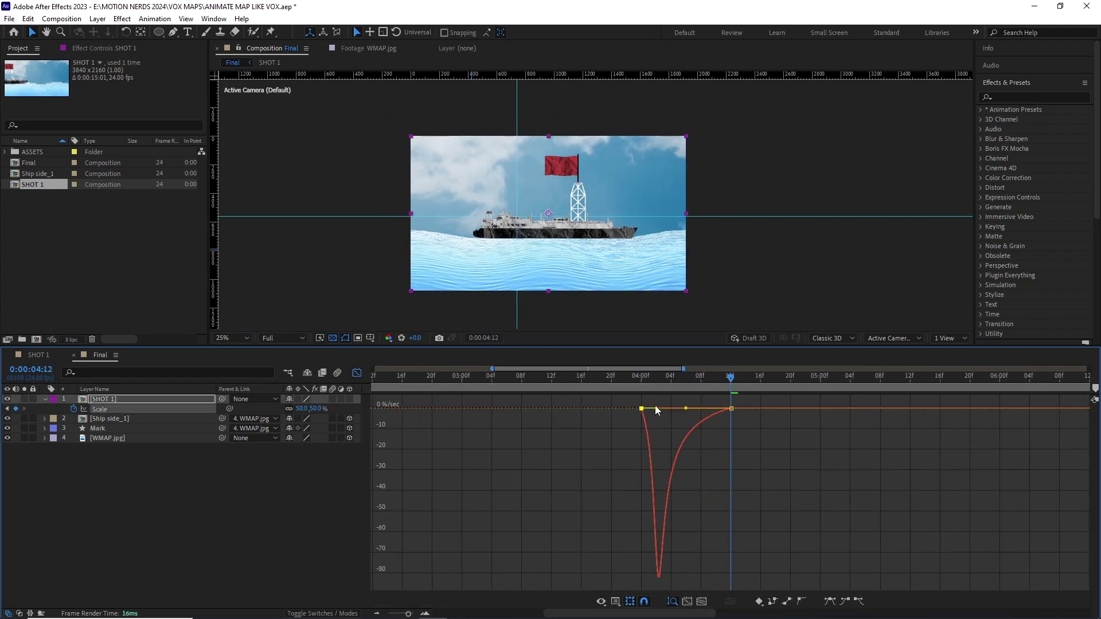
pyautogui.moveTo(655, 409); pyautogui.dragTo(660, 409)
pyautogui.moveTo(647, 377); pyautogui.dragTo(655, 411)
pyautogui.moveTo(652, 380)
pyautogui.mouseDown()
pyautogui.moveTo(675, 391)
pyautogui.moveTo(642, 385)
pyautogui.mouseUp()
pyautogui.hotkey('shift', 'F3')
# - Shift the Ship side_1, Mark and WMAP.jpg layers to start at 0:00:04:00
pyautogui.moveTo(796, 451); pyautogui.dragTo(789, 421)
pyautogui.moveTo(793, 423); pyautogui.dragTo(660, 424)
pyautogui.click(651, 438)
# - Lower SHOT 1's opacity to 33% to compare it with the map beneath around 0:00:04:00
pyautogui.press('s')
pyautogui.moveTo(656, 380); pyautogui.dragTo(688, 392)
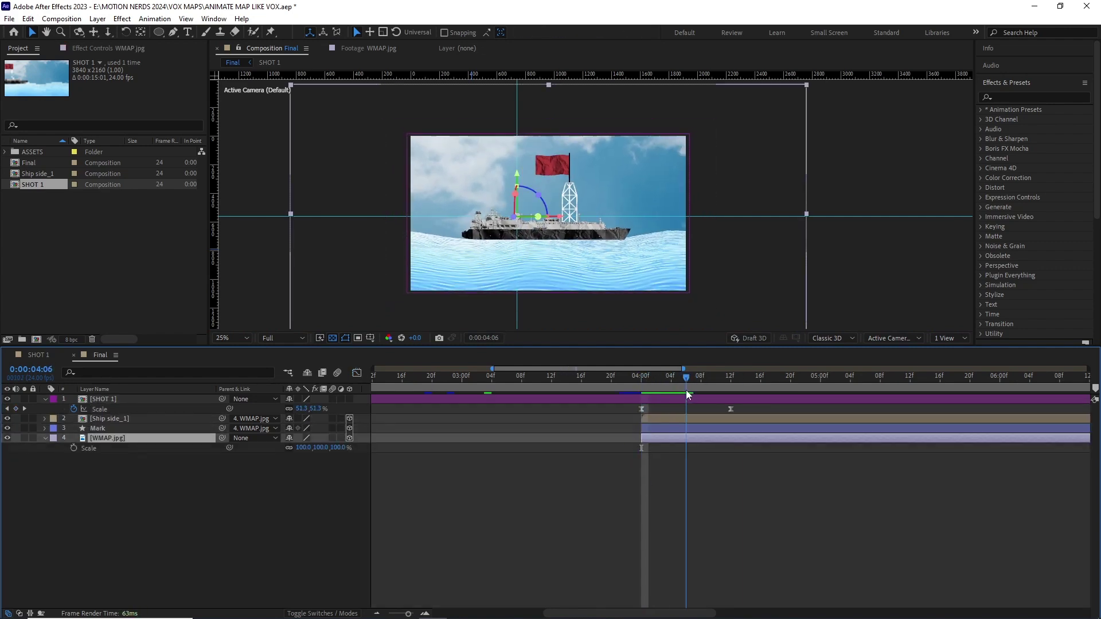
pyautogui.click(132, 401)
pyautogui.hotkey('shift', 't')
pyautogui.moveTo(292, 419); pyautogui.dragTo(254, 420)
pyautogui.click(373, 287)
pyautogui.scroll(2, 568, 202)
pyautogui.moveTo(683, 379); pyautogui.dragTo(643, 404)
pyautogui.scroll(-2, 683, 231)
pyautogui.moveTo(686, 232); pyautogui.dragTo(678, 224)
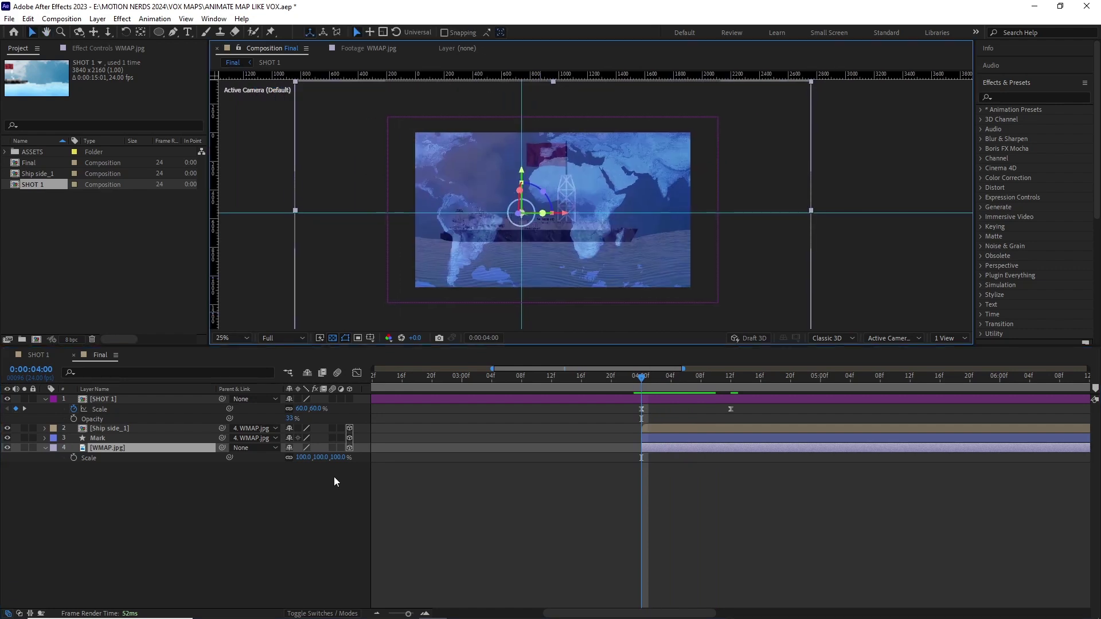
# - Keyframe WMAP.jpg's scale from 100% at 0:00:04:00 to 90% at 0:00:04:12
pyautogui.click(73, 458)
pyautogui.moveTo(643, 379); pyautogui.dragTo(731, 380)
pyautogui.scroll(2, 580, 212)
pyautogui.click(334, 458)
pyautogui.write('90')
pyautogui.press('Return')
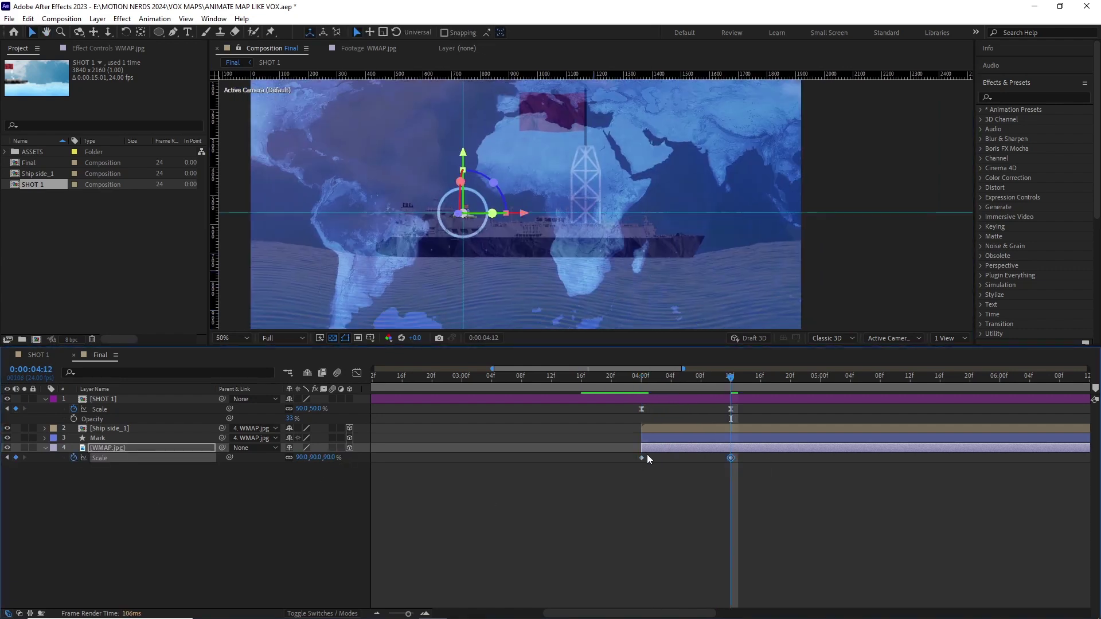
# - Ease the WMAP.jpg scale keyframes and shape their speed curve to peak early
pyautogui.moveTo(657, 377); pyautogui.dragTo(680, 390)
pyautogui.moveTo(751, 476); pyautogui.dragTo(626, 455)
pyautogui.click(356, 374)
pyautogui.moveTo(716, 408); pyautogui.dragTo(658, 411)
pyautogui.hotkey('shift', 'F3')
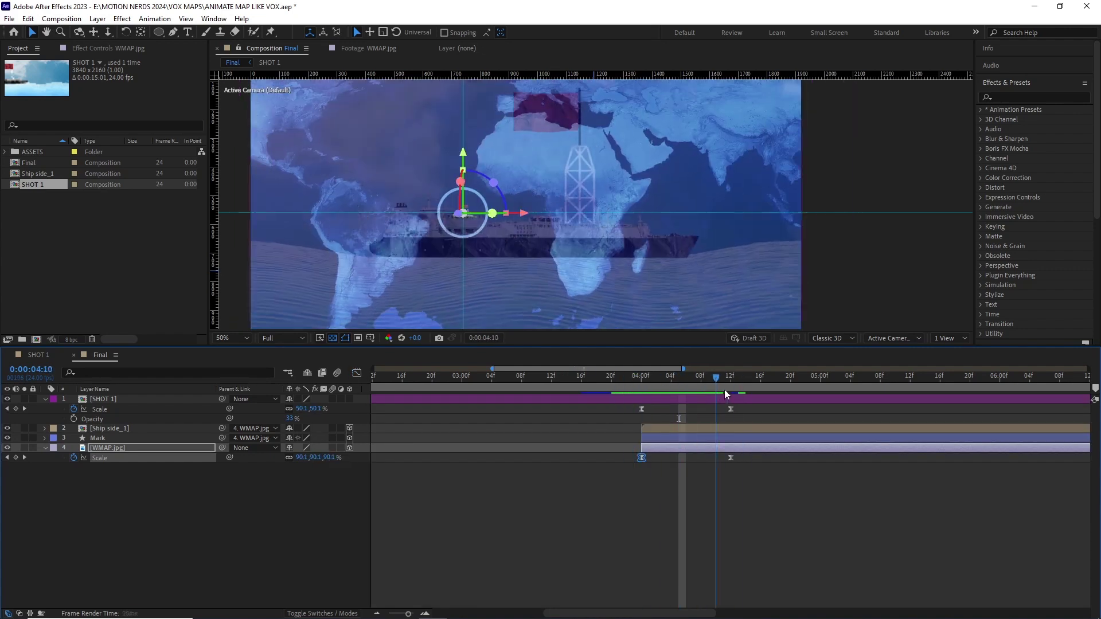
pyautogui.press('pageup')
pyautogui.press('pageup')
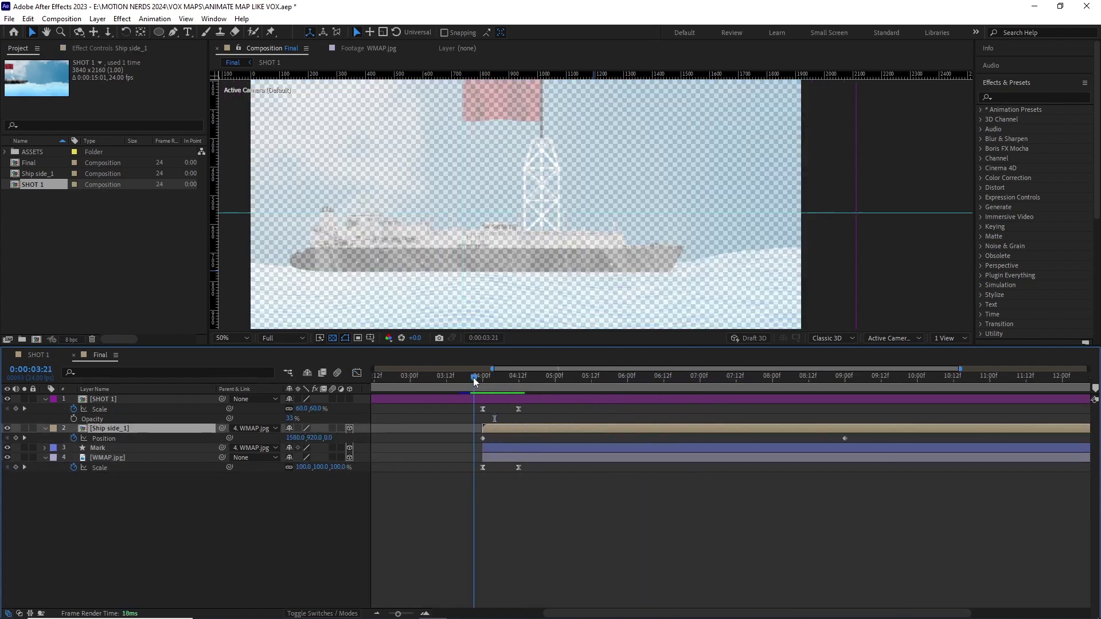
# - Move Ship side_1's last position keyframe to 0:00:08:00
pyautogui.moveTo(474, 377); pyautogui.dragTo(772, 385)
pyautogui.moveTo(844, 439); pyautogui.dragTo(773, 439)
pyautogui.moveTo(772, 378); pyautogui.dragTo(495, 384)
# - Compare the scale speed curves of the SHOT 1 and WMAP.jpg layers
pyautogui.click(99, 410)
pyautogui.click(357, 373)
pyautogui.click(356, 373)
pyautogui.click(100, 467)
pyautogui.click(357, 373)
pyautogui.click(356, 373)
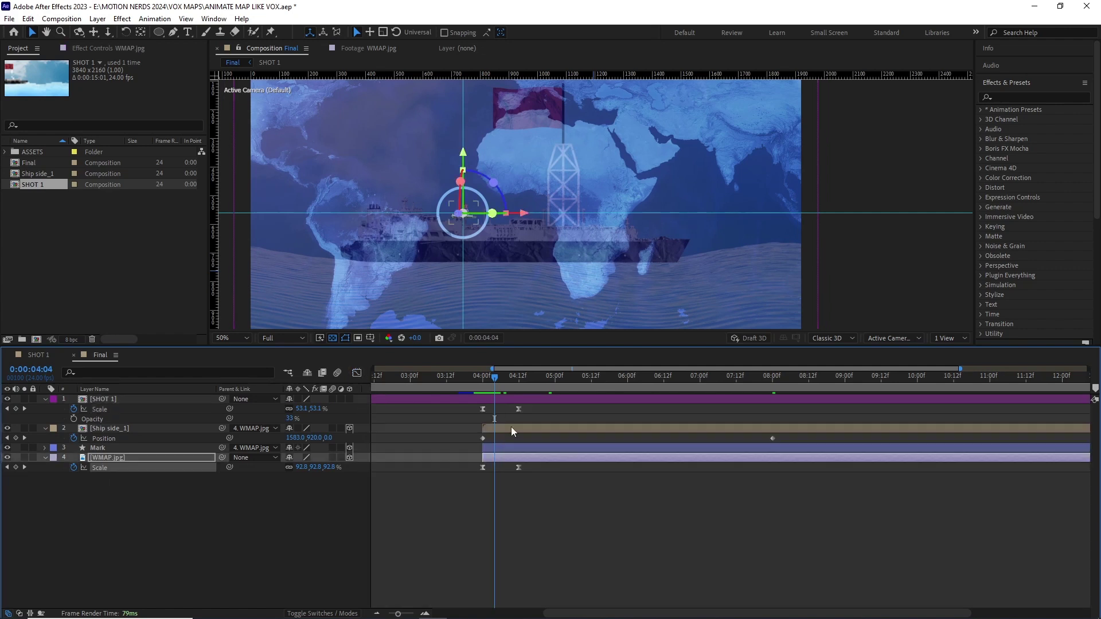
# - Cut from SHOT 1 to the map layers at 0:00:04:04, restore SHOT 1's opacity to 100% and preview the transition
pyautogui.click(518, 399)
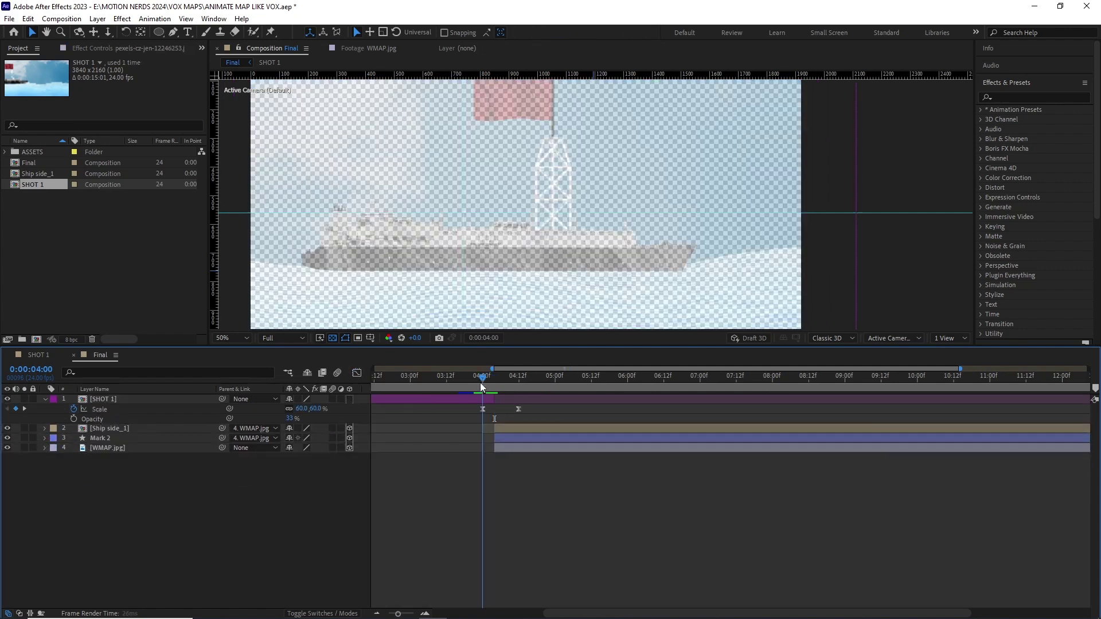
pyautogui.moveTo(480, 384); pyautogui.dragTo(489, 385)
pyautogui.moveTo(290, 418); pyautogui.dragTo(344, 420)
pyautogui.moveTo(489, 379); pyautogui.dragTo(468, 379)
pyautogui.press('space')
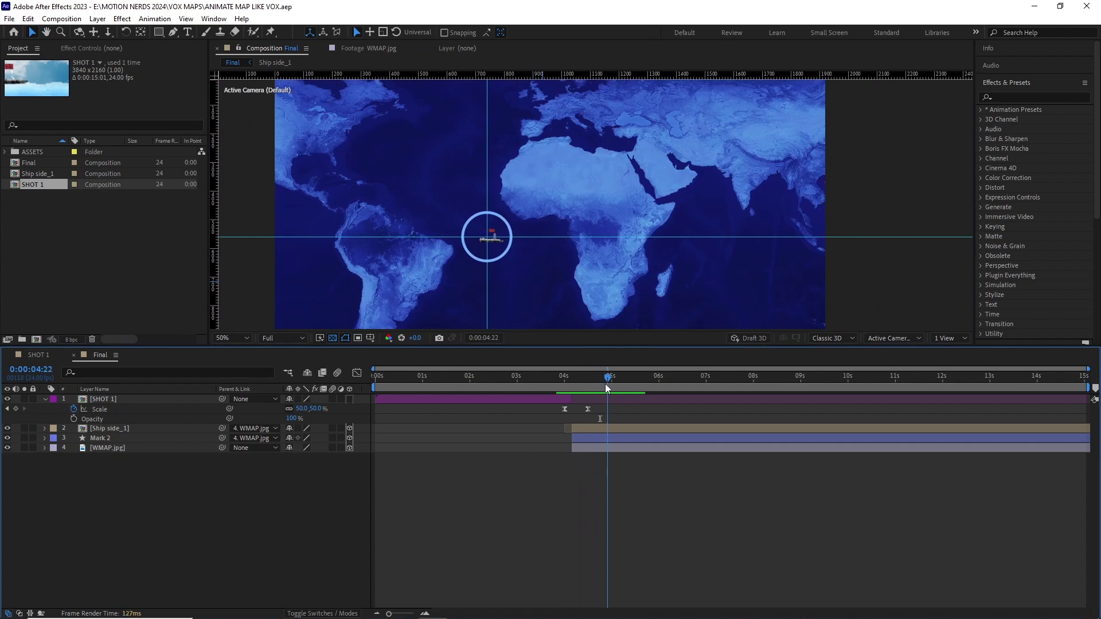
# - Keyframe WMAP.jpg's scale at 90% on 0:00:06:00 and 170% on 0:00:06:12
pyautogui.moveTo(606, 377); pyautogui.dragTo(640, 387)
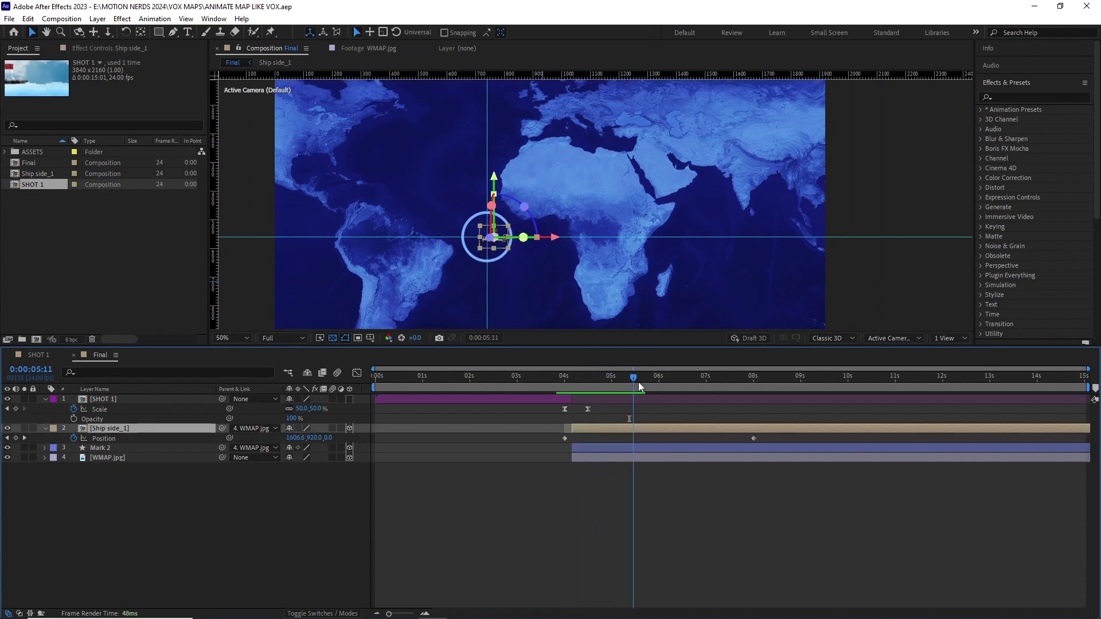
pyautogui.click(139, 456)
pyautogui.press('s')
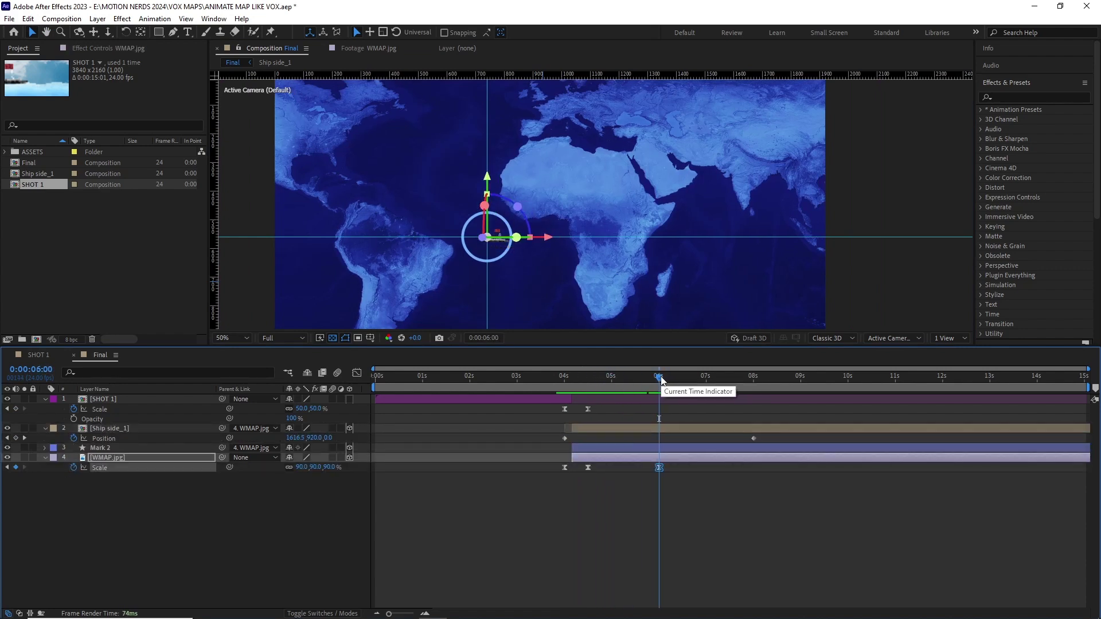
pyautogui.moveTo(511, 270); pyautogui.dragTo(540, 275)
pyautogui.click(302, 468)
pyautogui.write('100')
pyautogui.press('Return')
pyautogui.moveTo(682, 384)
pyautogui.mouseDown()
pyautogui.moveTo(661, 384)
pyautogui.moveTo(682, 385)
pyautogui.mouseUp()
pyautogui.moveTo(302, 469); pyautogui.dragTo(338, 466)
pyautogui.click(448, 504)
pyautogui.moveTo(683, 383); pyautogui.dragTo(658, 389)
# - Adjust the speed curve of the map's second scale change between 0:00:06:00 and 0:00:06:12
pyautogui.click(99, 468)
pyautogui.click(356, 372)
pyautogui.moveTo(389, 613); pyautogui.dragTo(404, 614)
pyautogui.moveTo(749, 526)
pyautogui.mouseDown()
pyautogui.moveTo(736, 526)
pyautogui.moveTo(758, 526)
pyautogui.mouseUp()
pyautogui.moveTo(731, 381); pyautogui.dragTo(784, 383)
pyautogui.click(357, 373)
pyautogui.moveTo(816, 369); pyautogui.dragTo(1088, 369)
pyautogui.moveTo(593, 383)
pyautogui.mouseDown()
pyautogui.moveTo(582, 388)
pyautogui.moveTo(593, 387)
pyautogui.mouseUp()
# - Add the text MINERAL RESOURCES over the map in League Gothic with a light blue fill
pyautogui.click(511, 526)
pyautogui.hotkey('ctrl', 't')
pyautogui.click(403, 177)
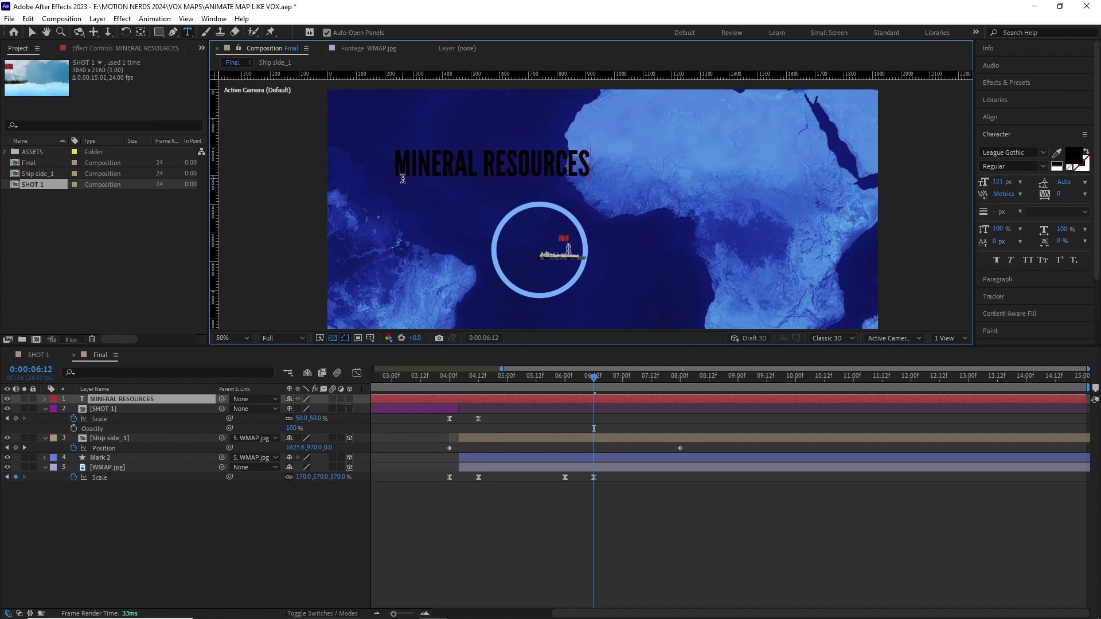
pyautogui.click(1071, 156)
pyautogui.click(392, 183)
pyautogui.press('v')
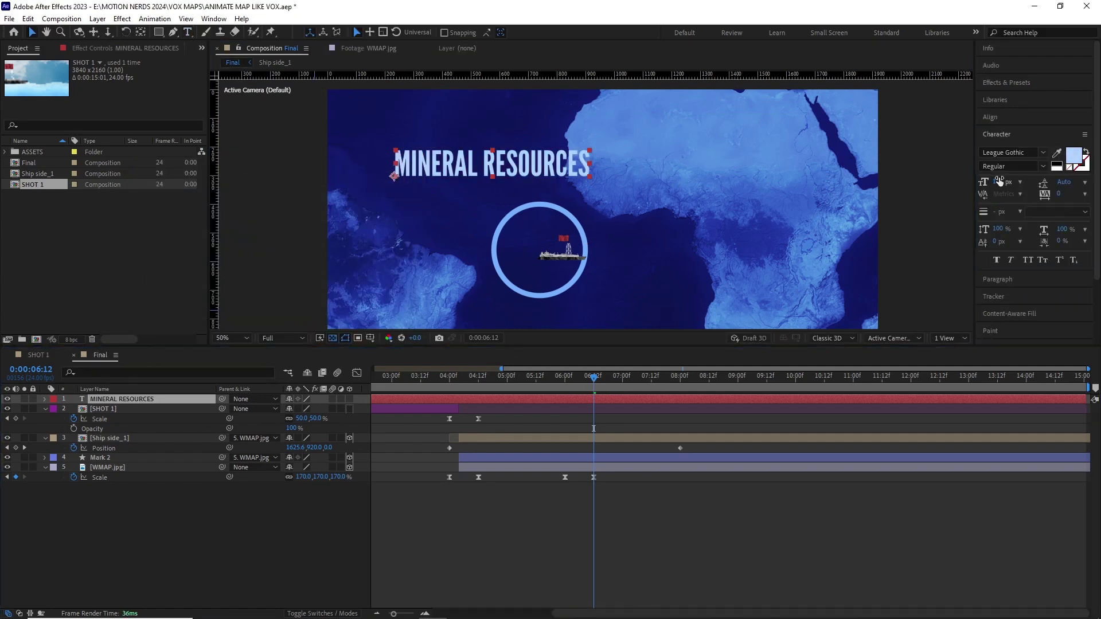
# - Set the MINERAL RESOURCES text to 58 px with a centered anchor point and place it beside the circle's upper-left edge
pyautogui.keyDown('ctrl'); pyautogui.doubleClick(142, 34); pyautogui.keyUp('ctrl')
pyautogui.press('v')
pyautogui.moveTo(471, 171); pyautogui.dragTo(458, 207)
pyautogui.click(557, 516)
# - Place the MINERAL RESOURCES layer beneath Ship side_1 and remove its part before 0:00:06:12
pyautogui.moveTo(593, 378)
pyautogui.mouseDown()
pyautogui.moveTo(560, 386)
pyautogui.moveTo(593, 394)
pyautogui.mouseUp()
pyautogui.moveTo(109, 399); pyautogui.dragTo(132, 457)
pyautogui.hotkey('ctrl', 'shift', 'd')
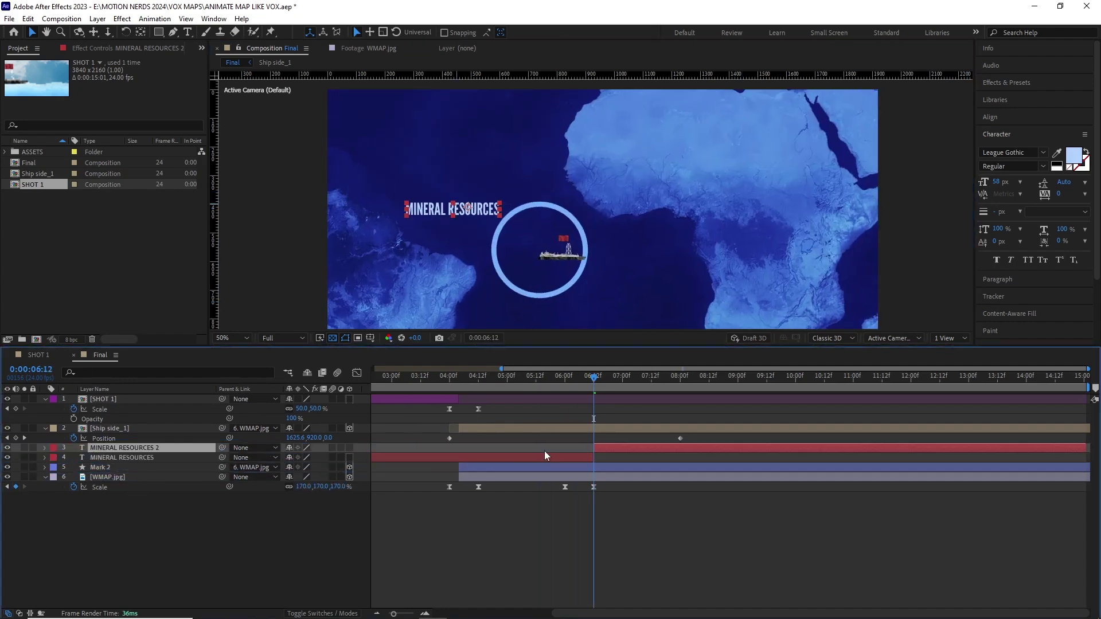
pyautogui.click(544, 457)
pyautogui.press('Delete')
# - Parent the title to WMAP.jpg and reveal it with a 0% opacity text animator, easing its Offset from 0:00:06:12 to 0:00:07:00
pyautogui.moveTo(221, 448); pyautogui.dragTo(118, 468)
pyautogui.moveTo(594, 379)
pyautogui.mouseDown()
pyautogui.moveTo(611, 381)
pyautogui.moveTo(594, 380)
pyautogui.mouseUp()
pyautogui.click(44, 449)
pyautogui.click(355, 457)
pyautogui.click(402, 305)
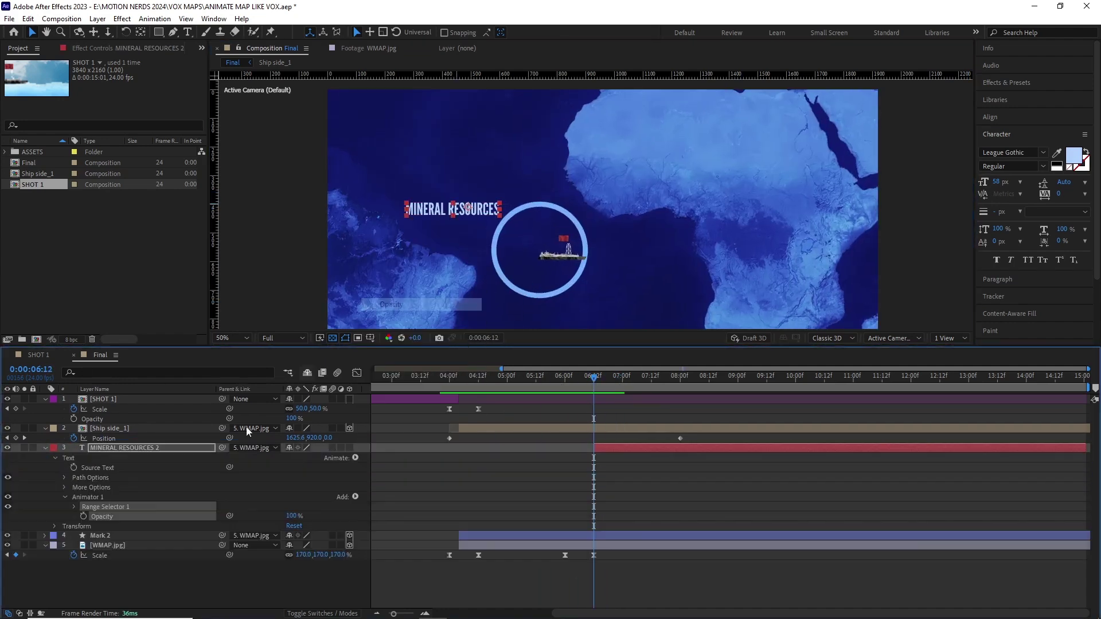
pyautogui.click(74, 507)
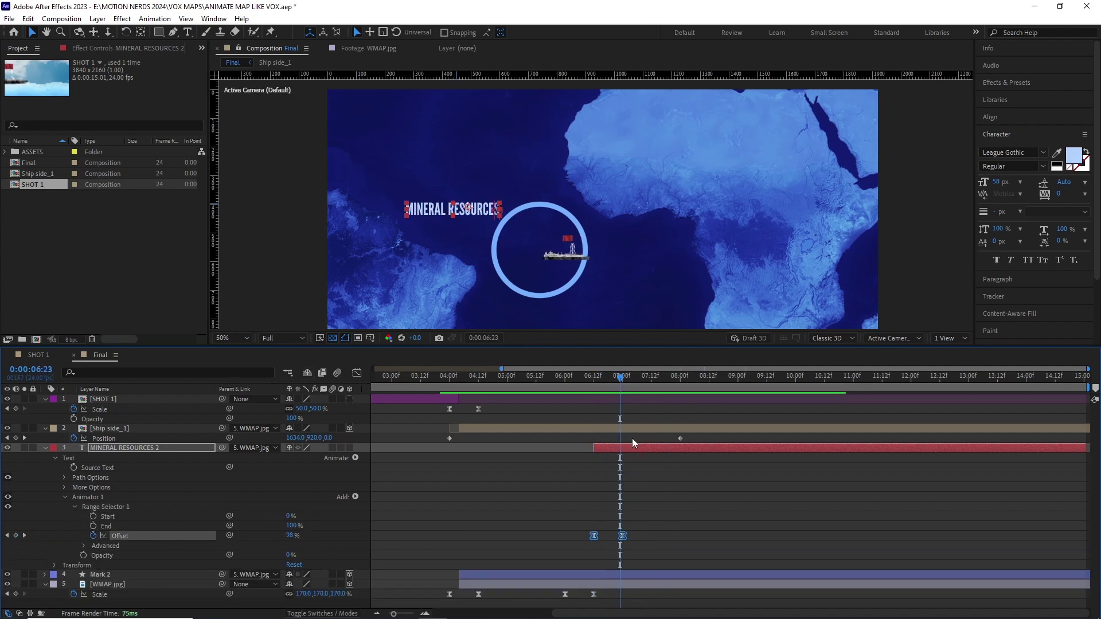
pyautogui.click(630, 393)
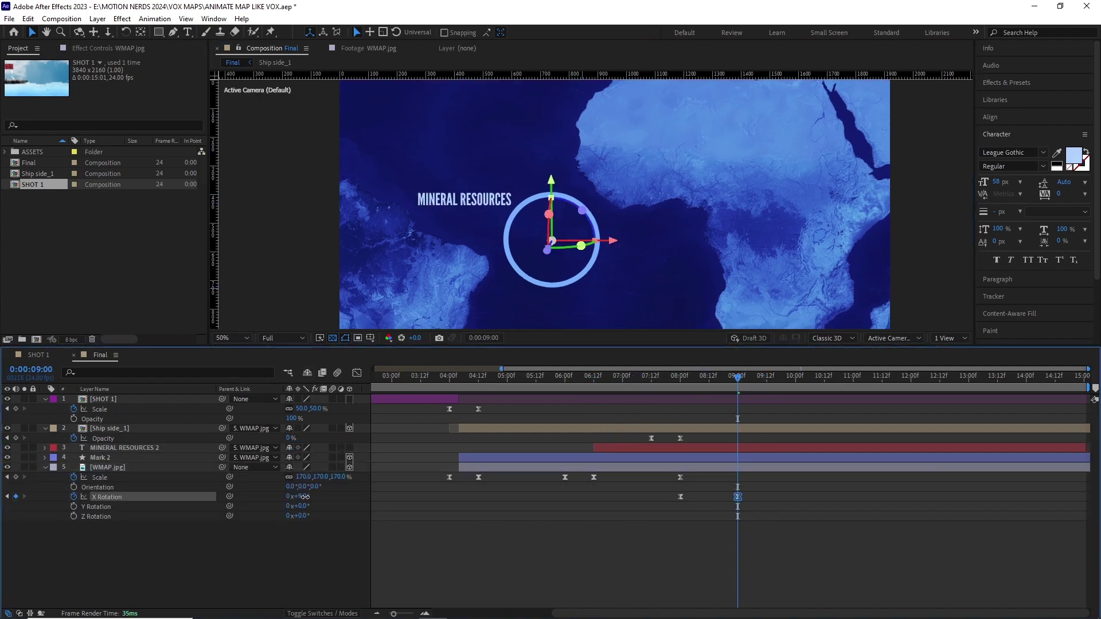
# - At 0:00:09:00, set WMAP.jpg's scale to 545% and its X Rotation to -69°
pyautogui.moveTo(305, 477); pyautogui.dragTo(523, 460)
pyautogui.moveTo(620, 230); pyautogui.dragTo(654, 198)
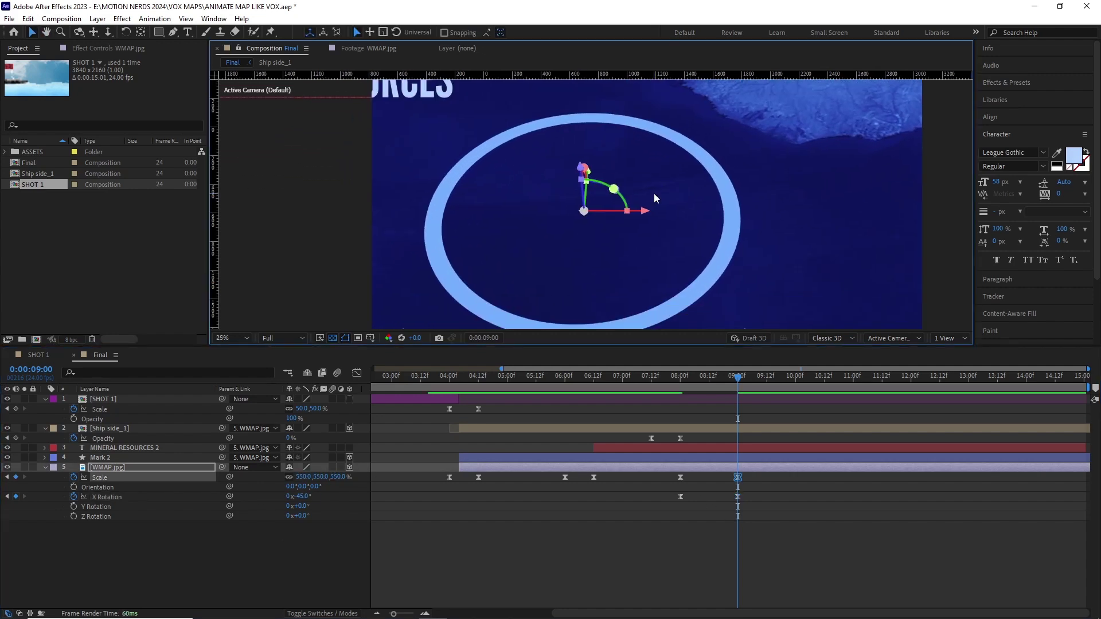
pyautogui.scroll(-1, 654, 198)
pyautogui.moveTo(303, 496); pyautogui.dragTo(289, 497)
pyautogui.moveTo(735, 387)
pyautogui.mouseDown()
pyautogui.moveTo(675, 390)
pyautogui.moveTo(739, 393)
pyautogui.mouseUp()
pyautogui.moveTo(749, 486); pyautogui.dragTo(730, 474)
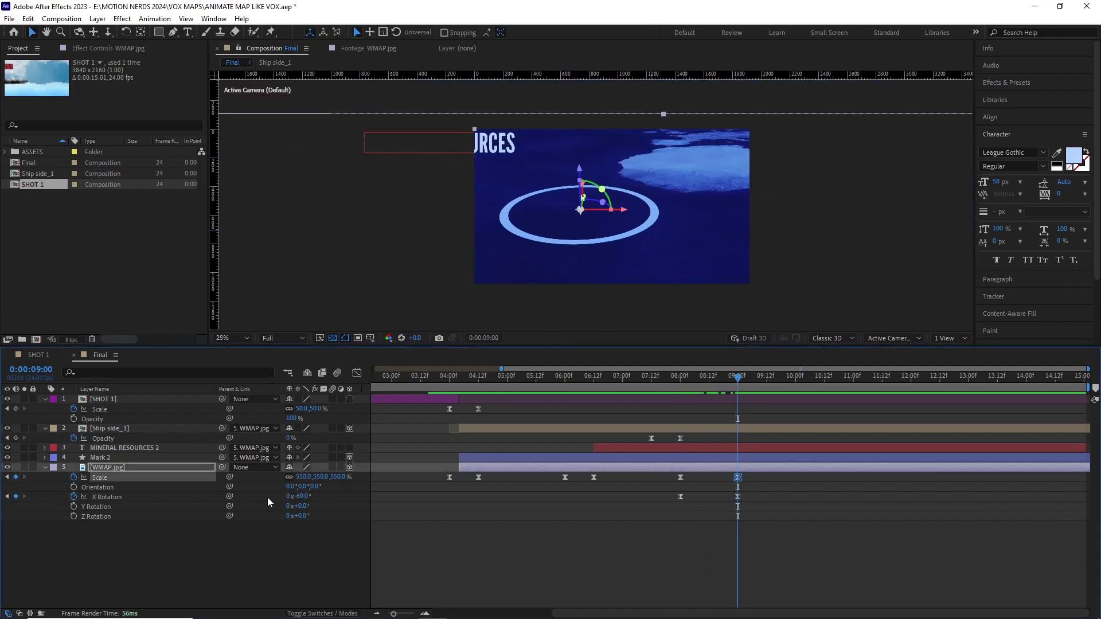
pyautogui.moveTo(304, 477)
pyautogui.mouseDown()
pyautogui.moveTo(373, 469)
pyautogui.moveTo(302, 471)
pyautogui.mouseUp()
# - Fade the MINERAL RESOURCES title's opacity from 100% at 0:00:08:00 to 0% at 0:00:08:12
pyautogui.moveTo(724, 389); pyautogui.dragTo(739, 381)
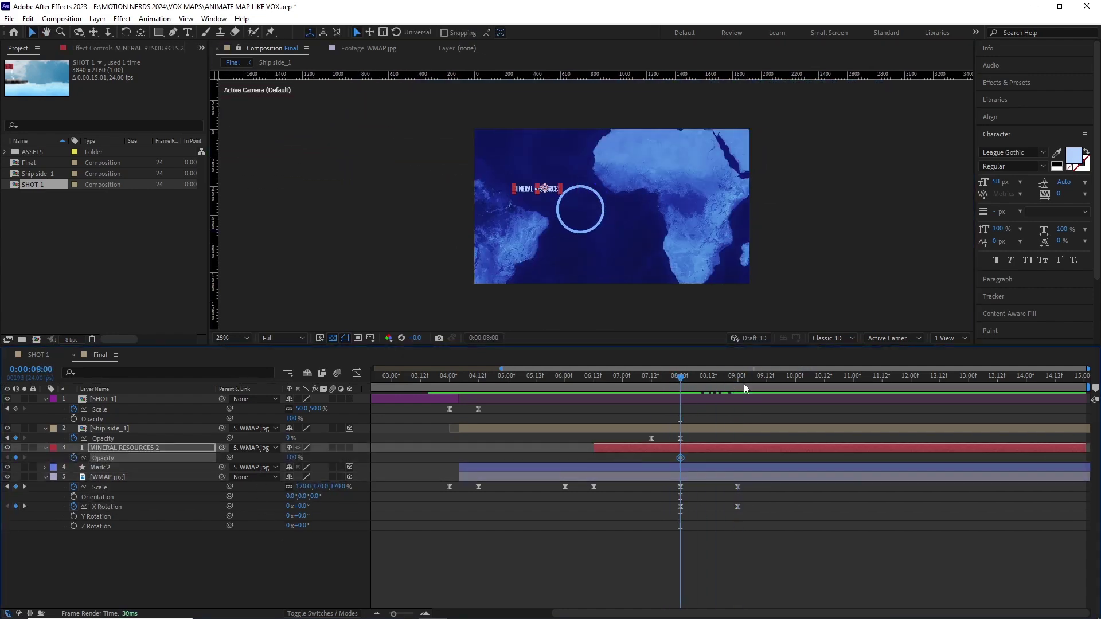
pyautogui.moveTo(682, 387); pyautogui.dragTo(709, 386)
pyautogui.moveTo(740, 390)
pyautogui.mouseDown()
pyautogui.moveTo(675, 448)
pyautogui.moveTo(683, 388)
pyautogui.moveTo(737, 392)
pyautogui.mouseUp()
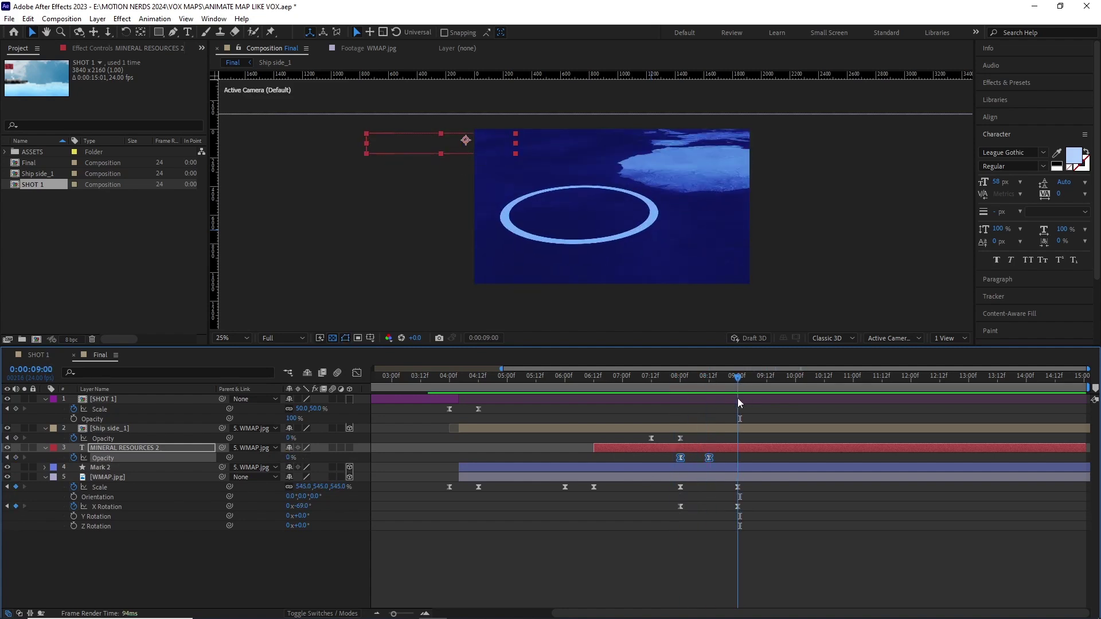
# - Keyframe WMAP.jpg at 0:00:09:00 to position 910, 560 and scale 765%, and ease its position keyframes
pyautogui.click(142, 477)
pyautogui.hotkey('shift', 'p')
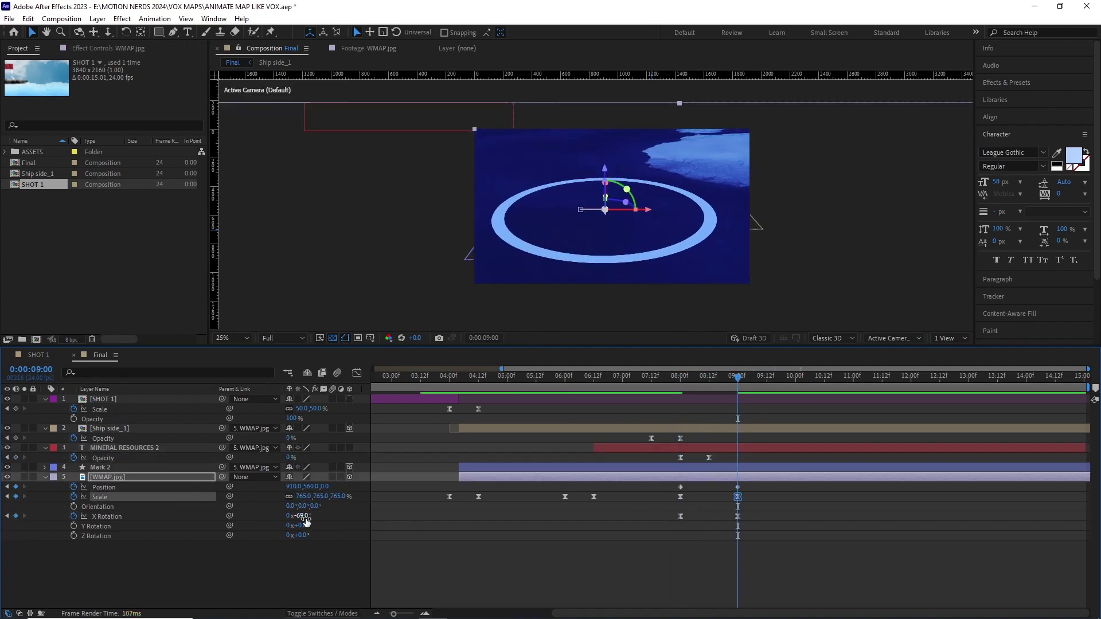
pyautogui.moveTo(738, 388); pyautogui.dragTo(716, 388)
pyautogui.press('F9')
pyautogui.click(715, 507)
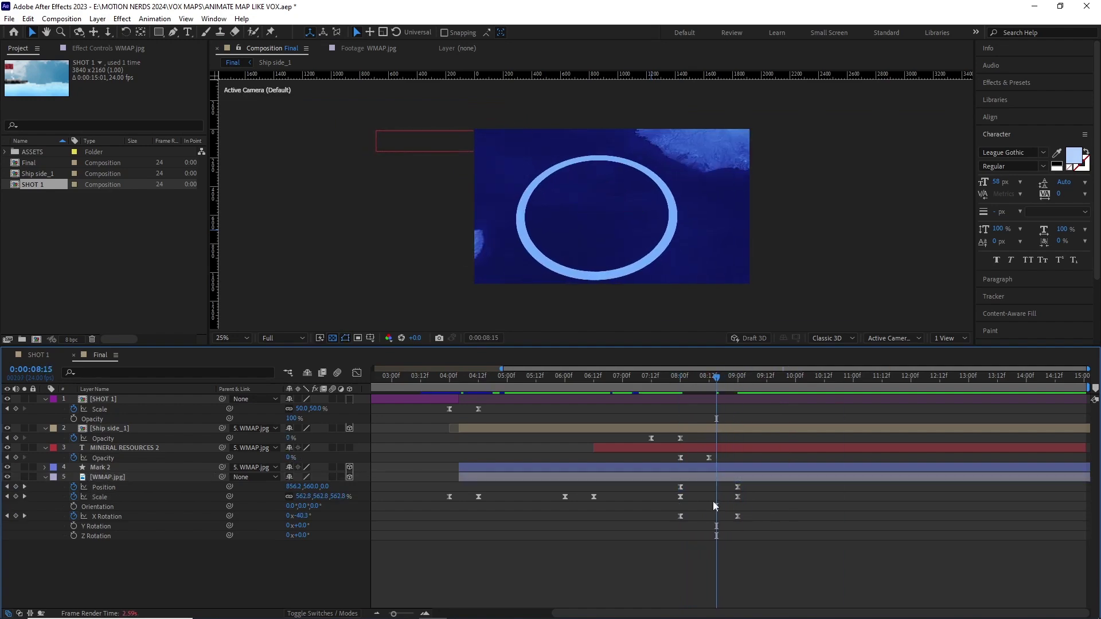
# - Shape the speed curves of WMAP.jpg's Scale, X Rotation and Position between 0:00:08:00 and 0:00:09:00
pyautogui.click(99, 497)
pyautogui.click(356, 373)
pyautogui.moveTo(719, 560); pyautogui.dragTo(709, 560)
pyautogui.click(113, 517)
pyautogui.moveTo(718, 408); pyautogui.dragTo(677, 388)
pyautogui.click(103, 486)
pyautogui.hotkey('shift', 'F3')
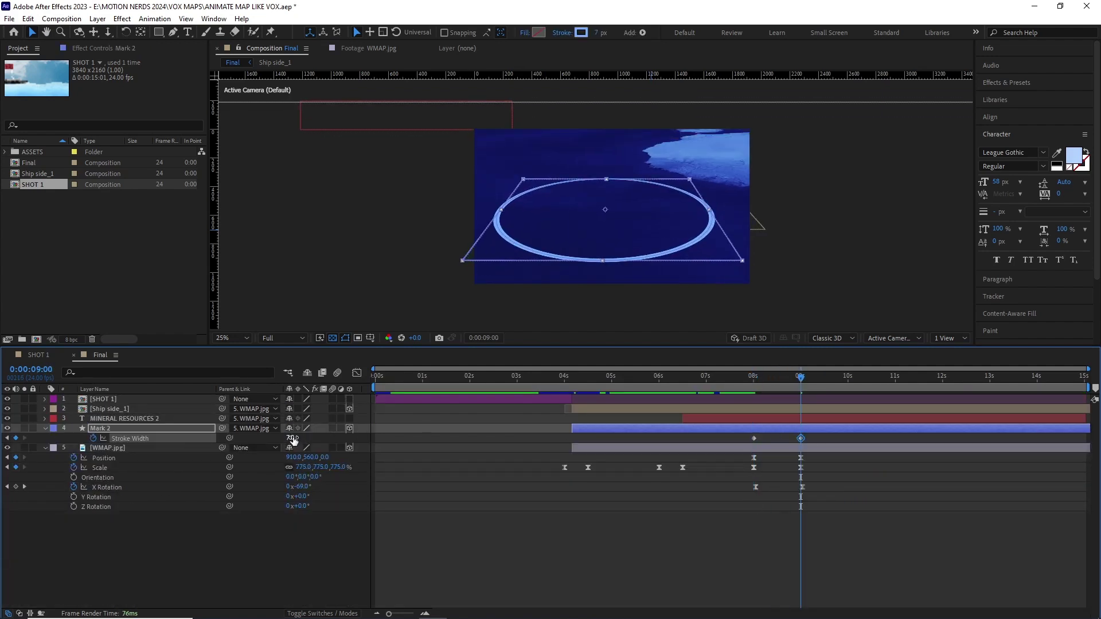
# - Animate Mark 2's stroke width to 7 px between 0:00:08:00 and 0:00:09:00 with an eased speed curve
pyautogui.click(358, 373)
pyautogui.moveTo(785, 408)
pyautogui.mouseDown()
pyautogui.moveTo(760, 407)
pyautogui.moveTo(791, 383)
pyautogui.moveTo(770, 382)
pyautogui.moveTo(783, 382)
pyautogui.mouseUp()
pyautogui.hotkey('shift', 'F3')
# - Set the Mark 2 layer to 60% opacity with the Screen blending mode
pyautogui.press('t')
pyautogui.press('F4')
pyautogui.click(301, 429)
pyautogui.click(347, 263)
pyautogui.press('F2')
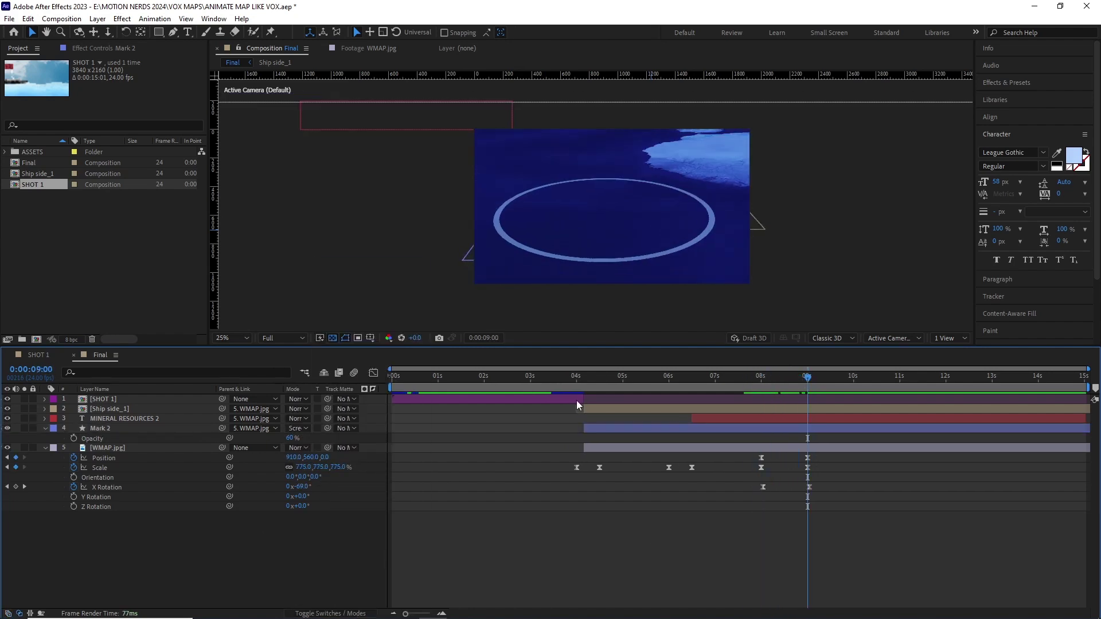
pyautogui.click(45, 429)
pyautogui.click(46, 438)
pyautogui.moveTo(782, 381); pyautogui.dragTo(808, 381)
# - Create a 1000 x 800 px, 24 fps composition named SR_1 and add 1.png from the ASSETS folder to it
pyautogui.click(61, 19)
pyautogui.click(81, 32)
pyautogui.write('S')
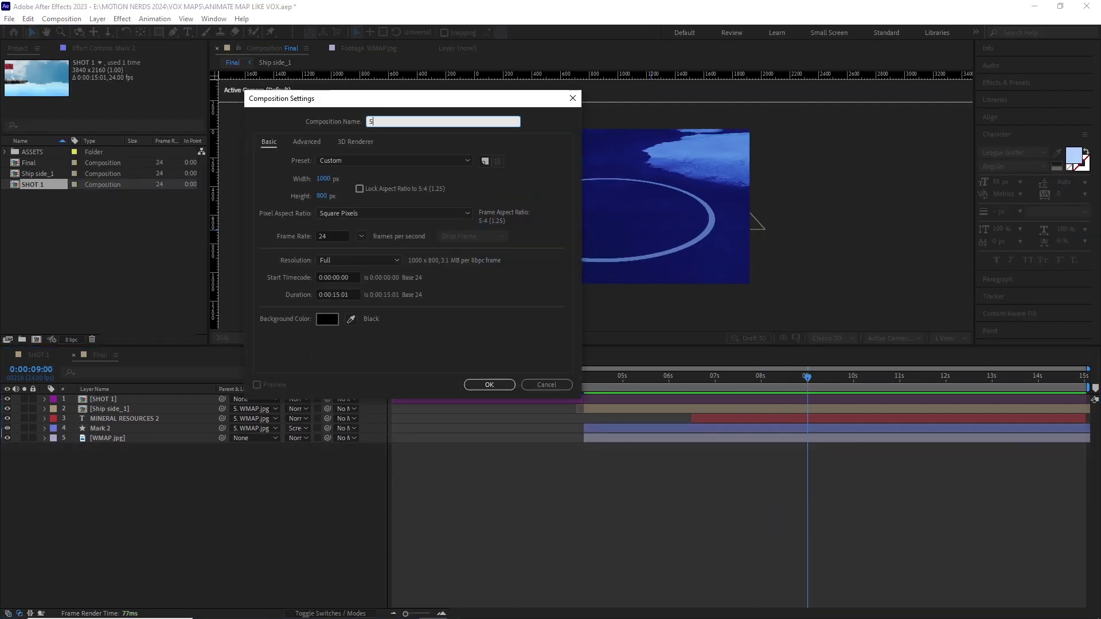
pyautogui.write('R')
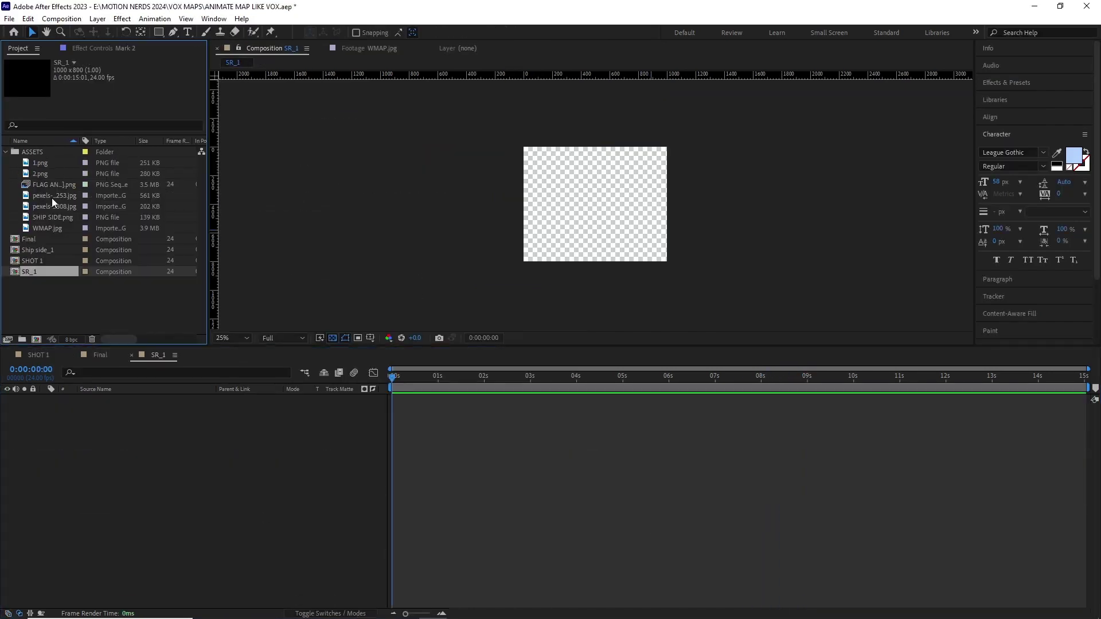
pyautogui.moveTo(41, 163); pyautogui.dragTo(114, 400)
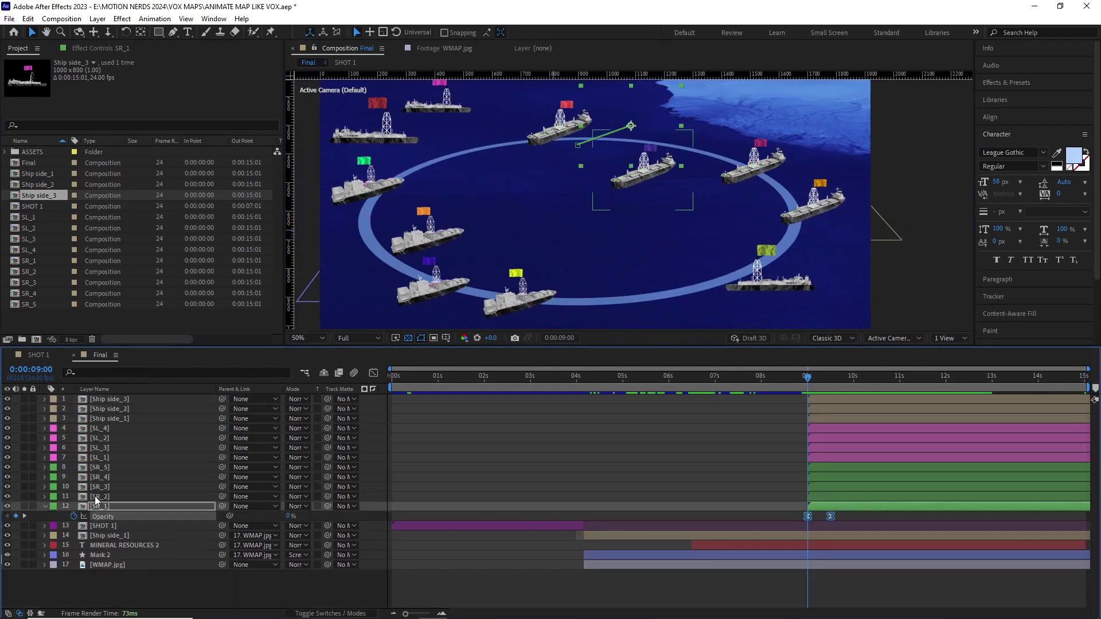
# - Stagger the start times of the ship layers from SR_2 up to Ship side_3 by a few frames each after 0:00:09:00
pyautogui.moveTo(824, 496); pyautogui.dragTo(829, 496)
pyautogui.moveTo(824, 486); pyautogui.dragTo(835, 476)
pyautogui.moveTo(832, 467)
pyautogui.mouseDown()
pyautogui.moveTo(844, 465)
pyautogui.moveTo(836, 447)
pyautogui.mouseUp()
pyautogui.moveTo(831, 437); pyautogui.dragTo(845, 427)
pyautogui.moveTo(838, 418); pyautogui.dragTo(844, 418)
pyautogui.moveTo(837, 409); pyautogui.dragTo(851, 407)
pyautogui.moveTo(844, 399); pyautogui.dragTo(815, 377)
# - Examine the opacity keyframes of the ship layers and their staggered fade-in from 0:00:09:00 onward
pyautogui.keyDown('shift'); pyautogui.click(101, 506); pyautogui.keyUp('shift')
pyautogui.press('t')
pyautogui.click(103, 409)
pyautogui.keyDown('shift'); pyautogui.click(104, 467); pyautogui.keyUp('shift')
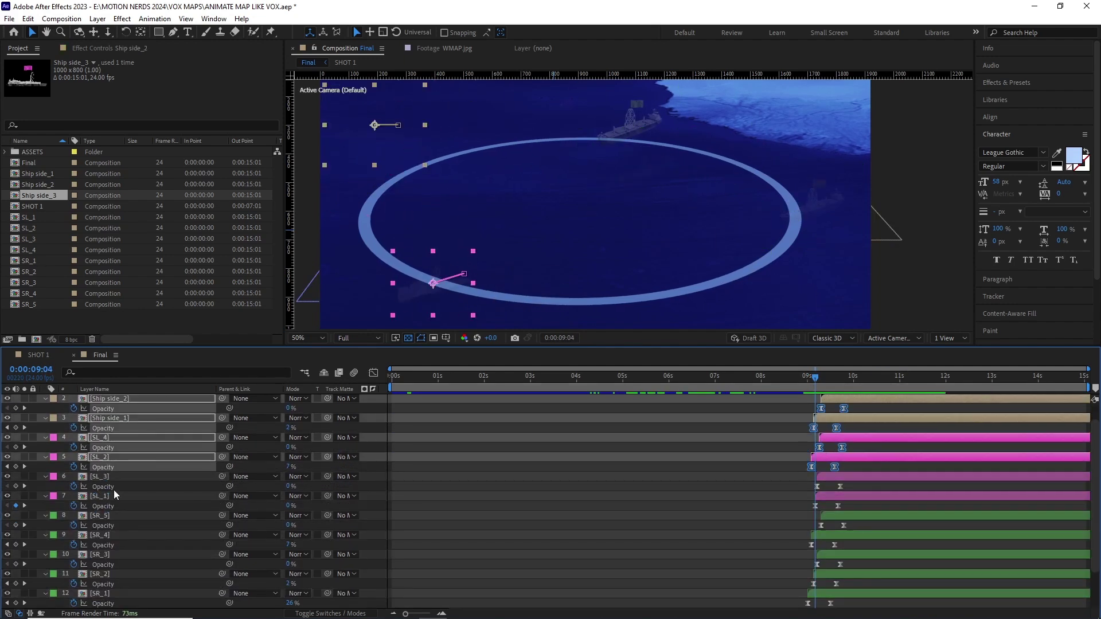
pyautogui.scroll(-2, 108, 543)
pyautogui.keyDown('shift'); pyautogui.click(104, 555); pyautogui.keyUp('shift')
pyautogui.moveTo(832, 556); pyautogui.dragTo(837, 558)
pyautogui.click(836, 561)
pyautogui.click(807, 378)
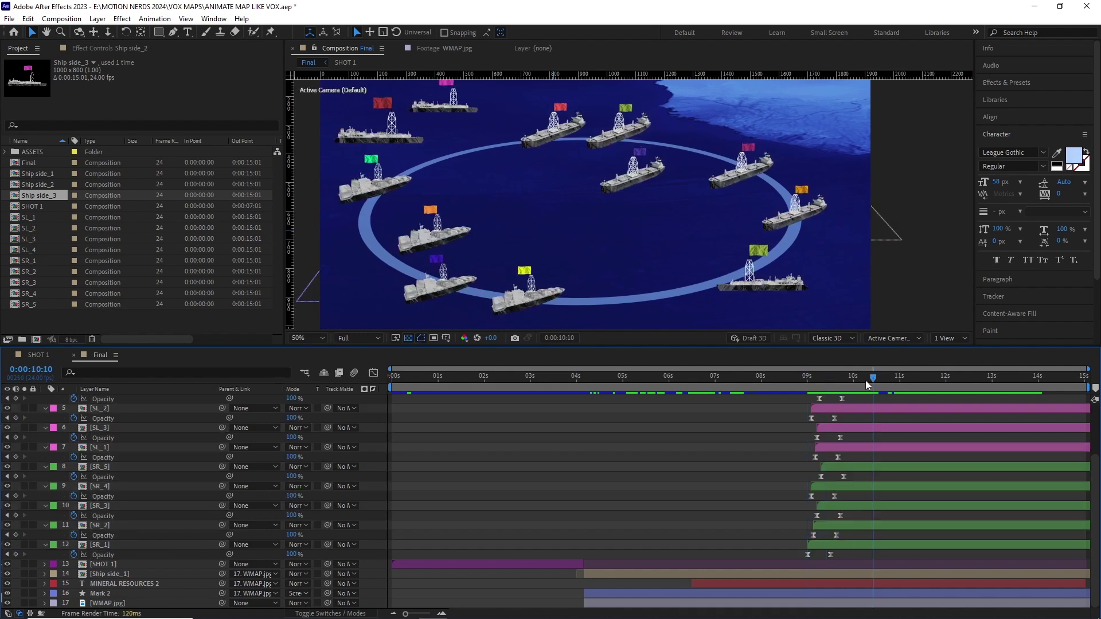
pyautogui.press('u')
pyautogui.moveTo(865, 380); pyautogui.dragTo(907, 384)
# - Add an adjustment layer named Noise above all layers in the Final composition
pyautogui.moveTo(586, 208); pyautogui.dragTo(602, 242)
pyautogui.click(98, 19)
pyautogui.moveTo(115, 32)
pyautogui.click(319, 108)
pyautogui.press('Return')
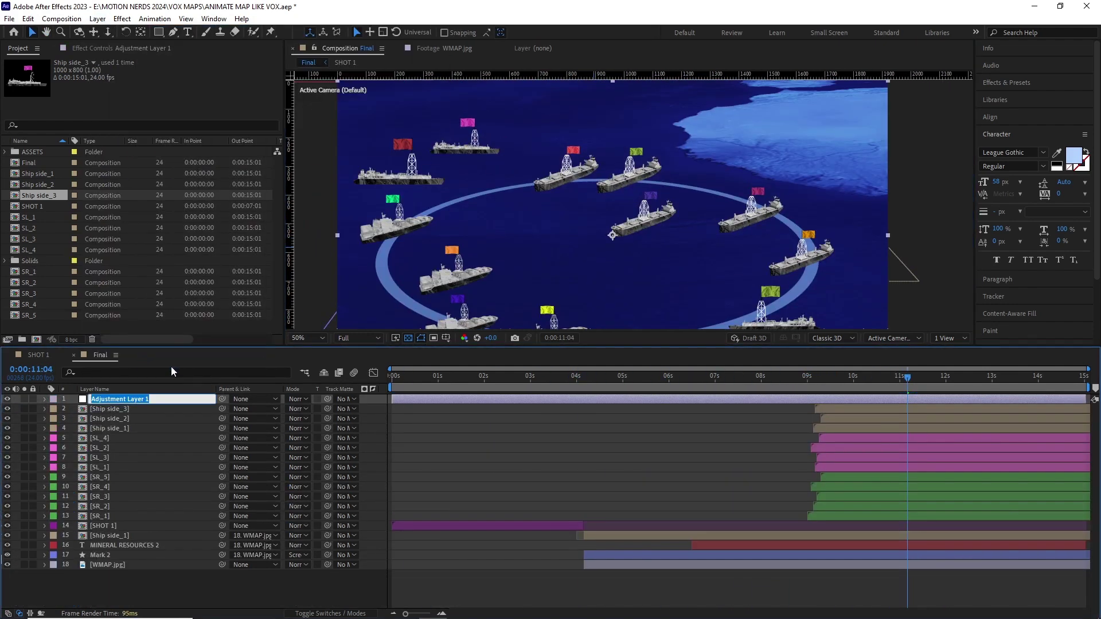
pyautogui.write('Noise')
pyautogui.press('Return')
# - Apply the Noise effect to the Noise layer with an 8% amount and color noise off, and preview it on the ship and map shots
pyautogui.click(122, 19)
pyautogui.moveTo(154, 239)
pyautogui.click(306, 313)
pyautogui.moveTo(907, 379); pyautogui.dragTo(553, 400)
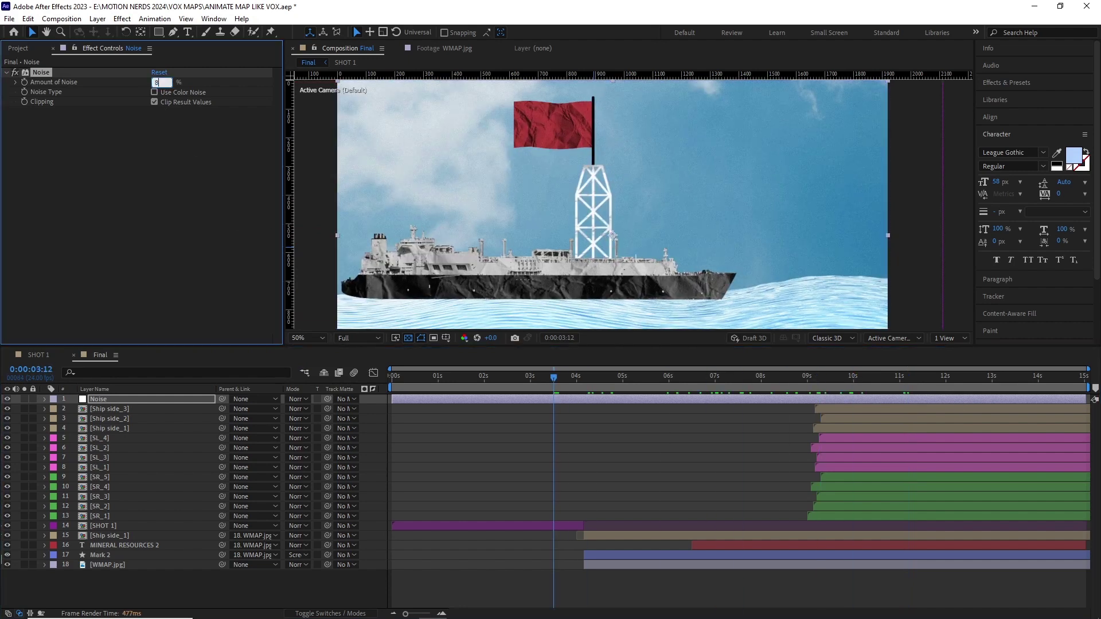
pyautogui.moveTo(596, 380); pyautogui.dragTo(854, 395)
# - Add an adjustment layer named Ptime with a Posterize Time effect at a frame rate of 12
pyautogui.click(98, 19)
pyautogui.moveTo(114, 32)
pyautogui.click(319, 108)
pyautogui.click(122, 18)
pyautogui.click(143, 37)
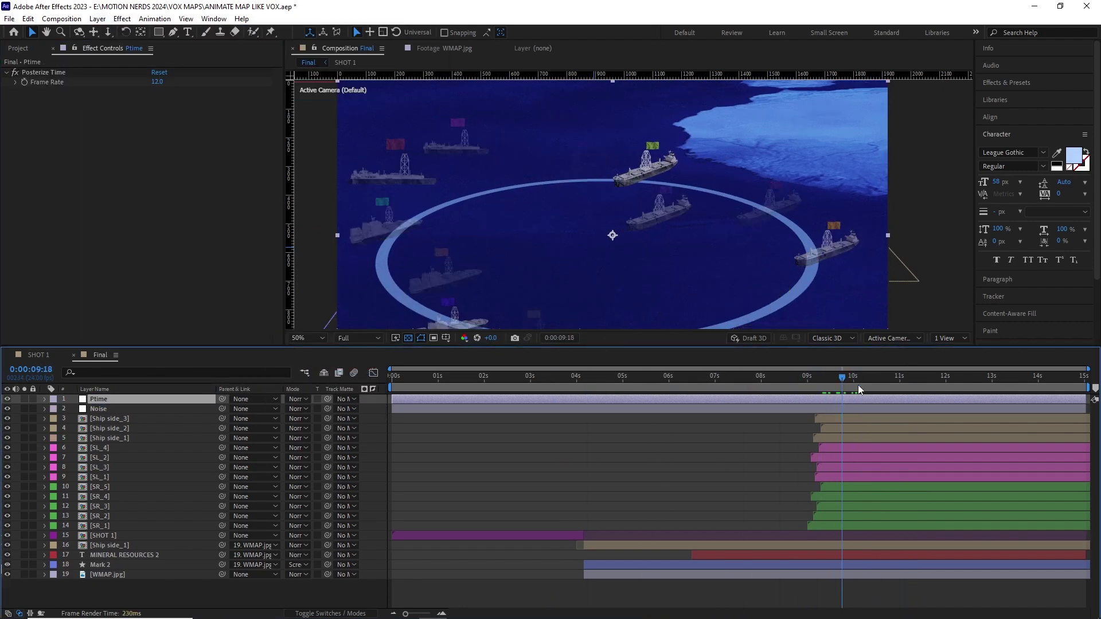